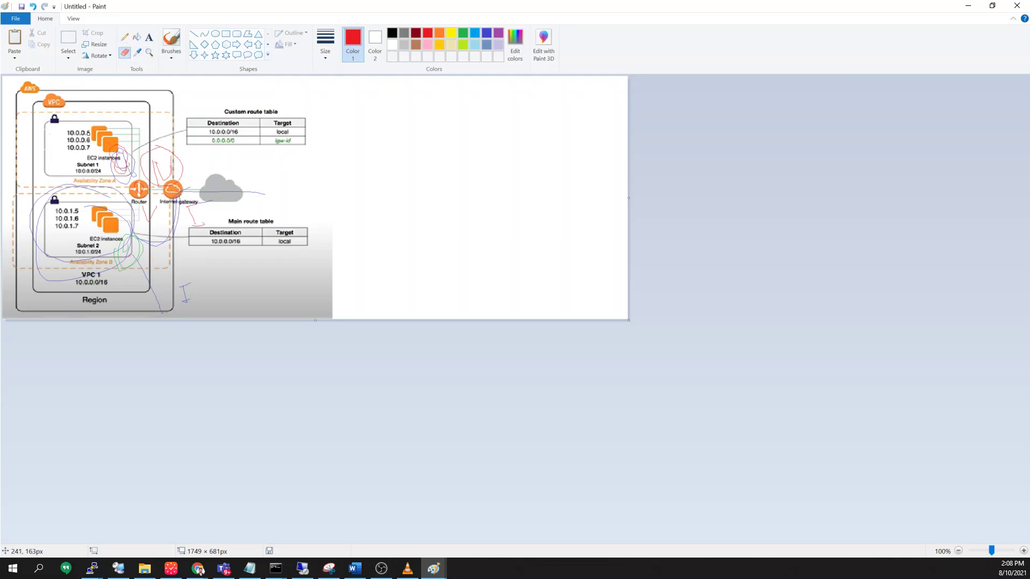
- Undo the latest red annotation strokes around Subnet 1, the internet gateway and the route tables
{"action": "left_click_drag", "start_coordinate": [91, 155], "coordinate": [117, 158]}
{"action": "mouse_move", "coordinate": [115, 168]}
{"action": "left_mouse_down"}
{"action": "mouse_move", "coordinate": [130, 161]}
{"action": "mouse_move", "coordinate": [115, 152]}
{"action": "mouse_move", "coordinate": [156, 140]}
{"action": "mouse_move", "coordinate": [54, 196]}
{"action": "mouse_move", "coordinate": [167, 177]}
{"action": "mouse_move", "coordinate": [62, 210]}
{"action": "mouse_move", "coordinate": [126, 207]}
{"action": "mouse_move", "coordinate": [107, 220]}
{"action": "mouse_move", "coordinate": [184, 209]}
{"action": "left_mouse_up"}
{"action": "key", "text": "ctrl+z"}
{"action": "key", "text": "ctrl+z"}
{"action": "key", "text": "ctrl+z"}
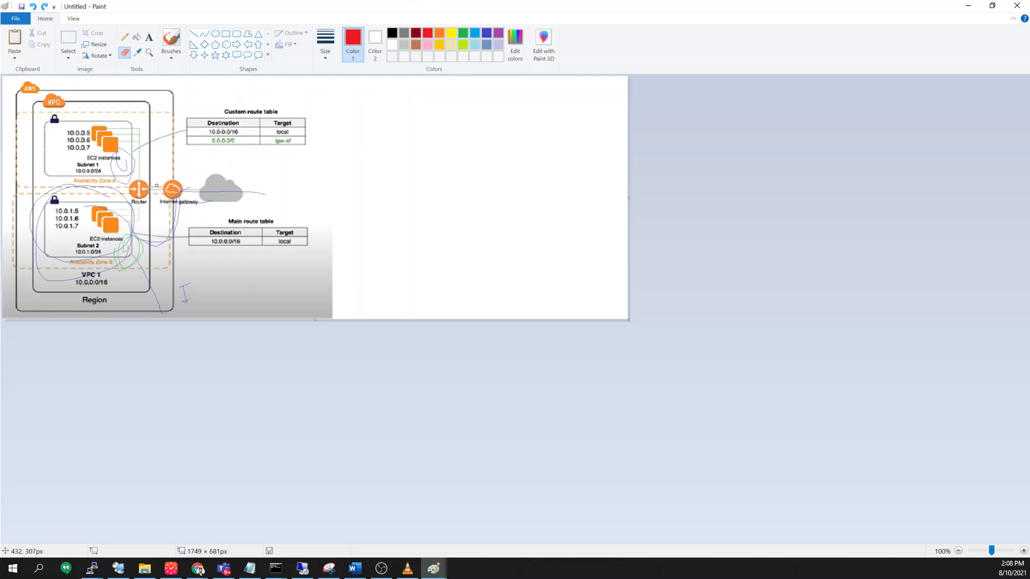
- With the Pencil, draw red loops beside Subnet 1's EC2 instances and around the IP addresses in Subnet 2
{"action": "left_click", "coordinate": [124, 36]}
{"action": "mouse_move", "coordinate": [153, 143]}
{"action": "left_mouse_down"}
{"action": "mouse_move", "coordinate": [166, 168]}
{"action": "mouse_move", "coordinate": [168, 151]}
{"action": "mouse_move", "coordinate": [147, 145]}
{"action": "left_mouse_up"}
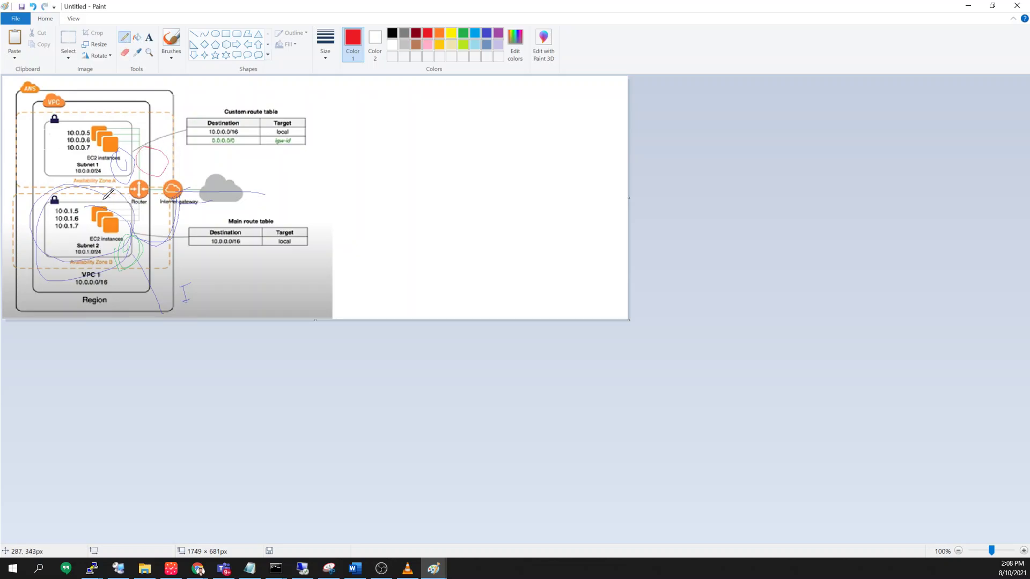
{"action": "mouse_move", "coordinate": [99, 203]}
{"action": "left_mouse_down"}
{"action": "mouse_move", "coordinate": [73, 194]}
{"action": "mouse_move", "coordinate": [48, 217]}
{"action": "mouse_move", "coordinate": [96, 230]}
{"action": "mouse_move", "coordinate": [83, 197]}
{"action": "left_mouse_up"}
- Write "1. INTERNET" freehand in red in the blank area beside the diagram
{"action": "mouse_move", "coordinate": [390, 109]}
{"action": "left_mouse_down"}
{"action": "mouse_move", "coordinate": [392, 122]}
{"action": "mouse_move", "coordinate": [387, 110]}
{"action": "mouse_move", "coordinate": [434, 144]}
{"action": "mouse_move", "coordinate": [453, 138]}
{"action": "mouse_move", "coordinate": [442, 102]}
{"action": "left_mouse_up"}
{"action": "mouse_move", "coordinate": [477, 138]}
{"action": "left_mouse_down"}
{"action": "mouse_move", "coordinate": [479, 124]}
{"action": "mouse_move", "coordinate": [533, 135]}
{"action": "mouse_move", "coordinate": [533, 116]}
{"action": "mouse_move", "coordinate": [526, 129]}
{"action": "mouse_move", "coordinate": [566, 112]}
{"action": "mouse_move", "coordinate": [566, 124]}
{"action": "mouse_move", "coordinate": [587, 124]}
{"action": "mouse_move", "coordinate": [588, 111]}
{"action": "mouse_move", "coordinate": [595, 124]}
{"action": "left_mouse_up"}
{"action": "mouse_move", "coordinate": [595, 123]}
{"action": "left_mouse_down"}
{"action": "mouse_move", "coordinate": [604, 109]}
{"action": "mouse_move", "coordinate": [610, 125]}
{"action": "mouse_move", "coordinate": [615, 109]}
{"action": "left_mouse_up"}
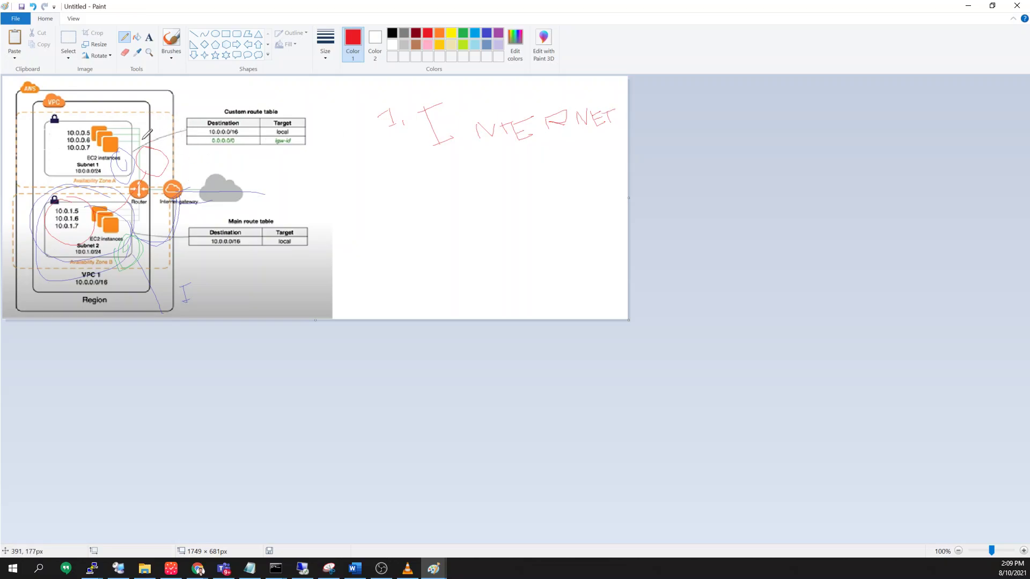
- Draw a red arrow from the loop beside Subnet 1 into the blank area and write "ELASTIC" at its tip
{"action": "left_click_drag", "start_coordinate": [136, 155], "coordinate": [158, 151]}
{"action": "left_click_drag", "start_coordinate": [170, 166], "coordinate": [356, 173]}
{"action": "mouse_move", "coordinate": [370, 163]}
{"action": "left_mouse_down"}
{"action": "mouse_move", "coordinate": [381, 206]}
{"action": "mouse_move", "coordinate": [396, 194]}
{"action": "mouse_move", "coordinate": [377, 170]}
{"action": "mouse_move", "coordinate": [386, 166]}
{"action": "left_mouse_up"}
{"action": "mouse_move", "coordinate": [375, 186]}
{"action": "left_mouse_down"}
{"action": "mouse_move", "coordinate": [415, 190]}
{"action": "mouse_move", "coordinate": [439, 171]}
{"action": "mouse_move", "coordinate": [457, 200]}
{"action": "left_mouse_up"}
{"action": "mouse_move", "coordinate": [491, 168]}
{"action": "left_mouse_down"}
{"action": "mouse_move", "coordinate": [504, 198]}
{"action": "mouse_move", "coordinate": [524, 193]}
{"action": "mouse_move", "coordinate": [518, 176]}
{"action": "mouse_move", "coordinate": [537, 182]}
{"action": "left_mouse_up"}
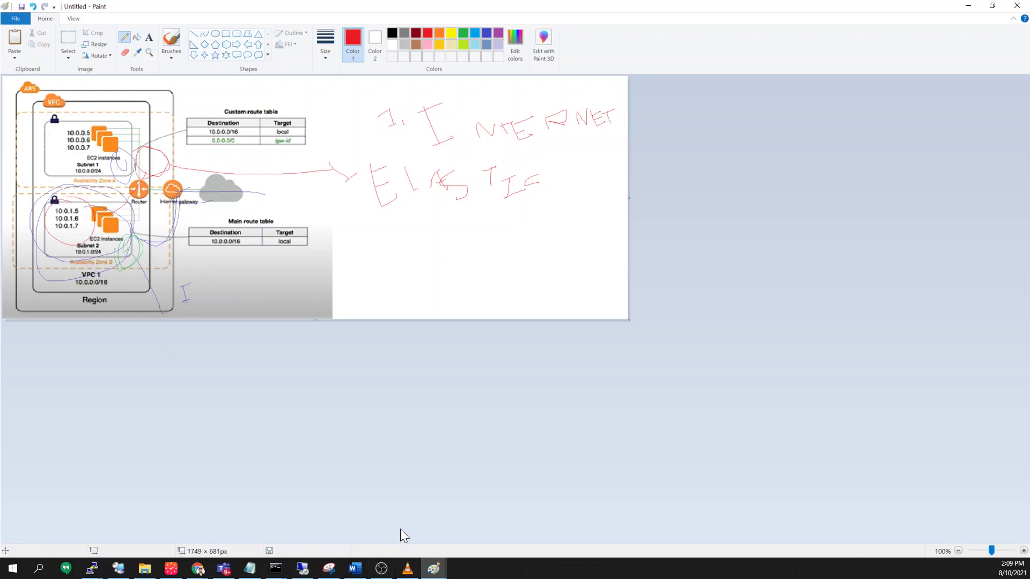
- Switch to the EC2 console in Chrome, search for vpc and open the VPC service in a new tab
{"action": "mouse_move", "coordinate": [197, 569]}
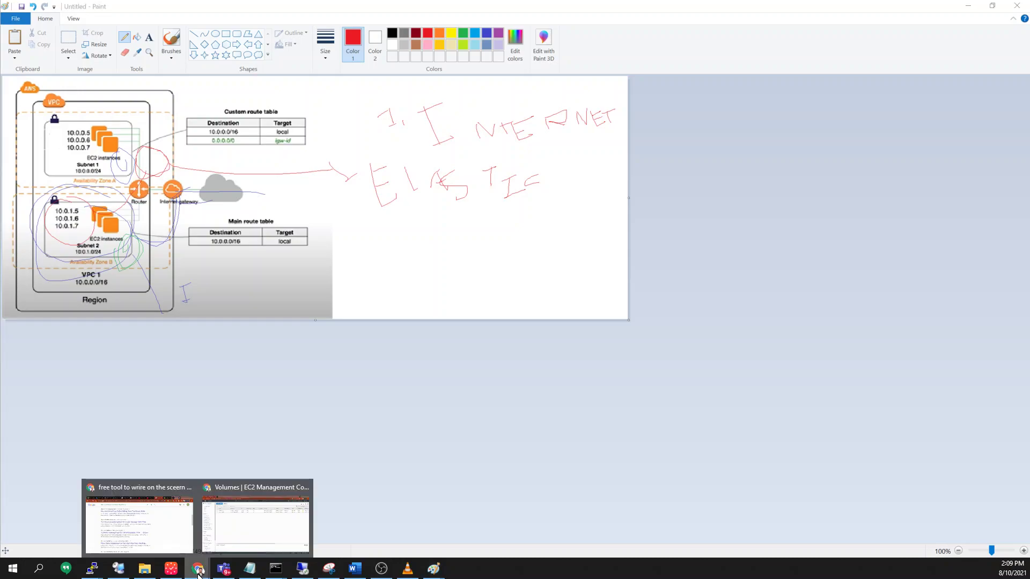
{"action": "left_click", "coordinate": [237, 528]}
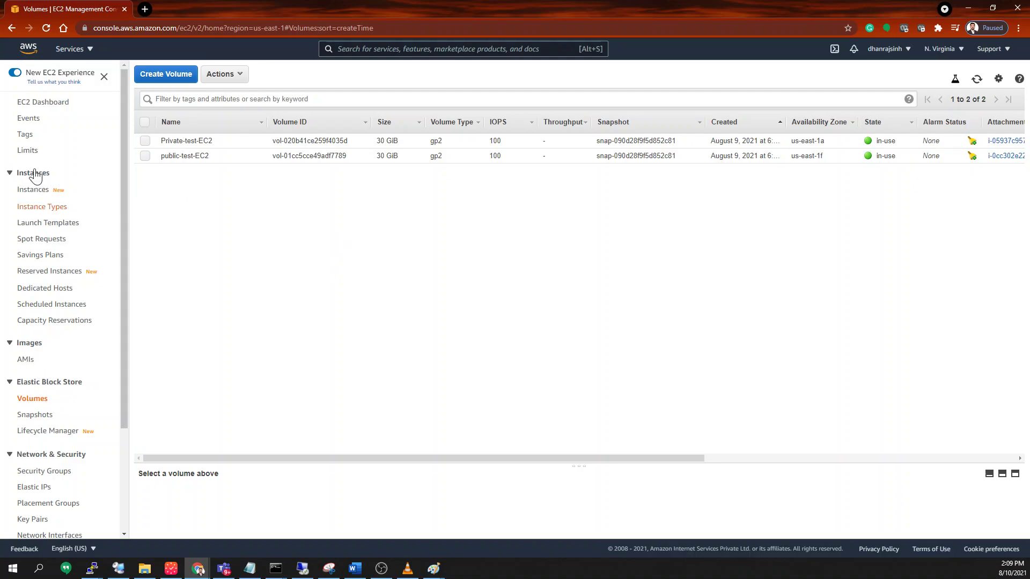
{"action": "left_click", "coordinate": [438, 49]}
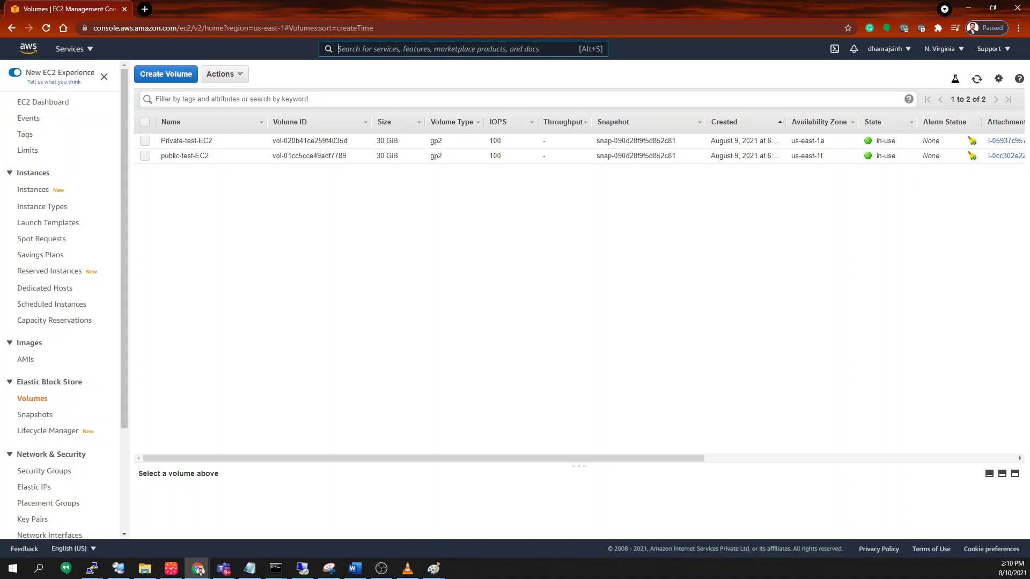
{"action": "type", "text": "vpc"}
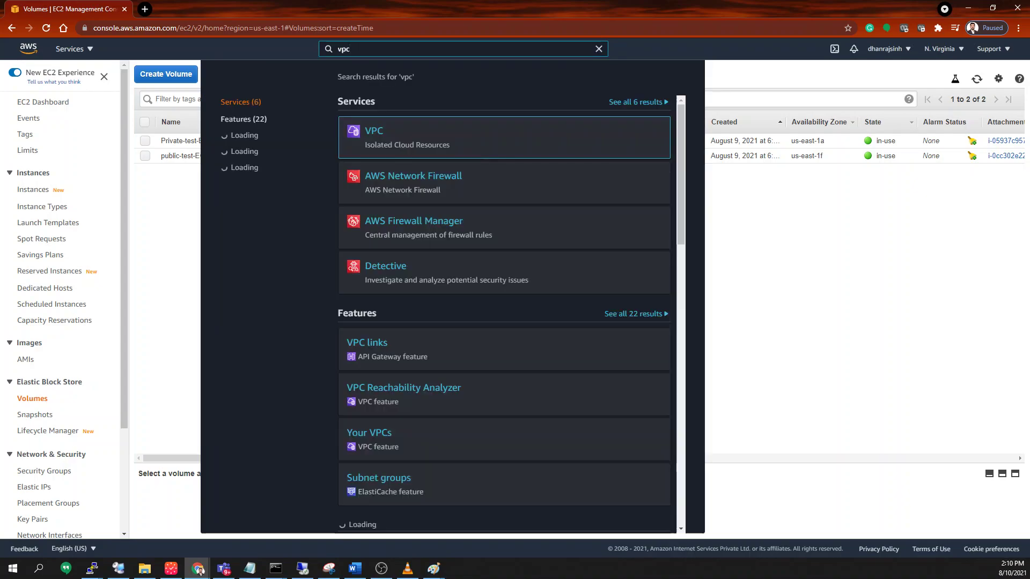
{"action": "right_click", "coordinate": [374, 136]}
{"action": "left_click", "coordinate": [399, 140]}
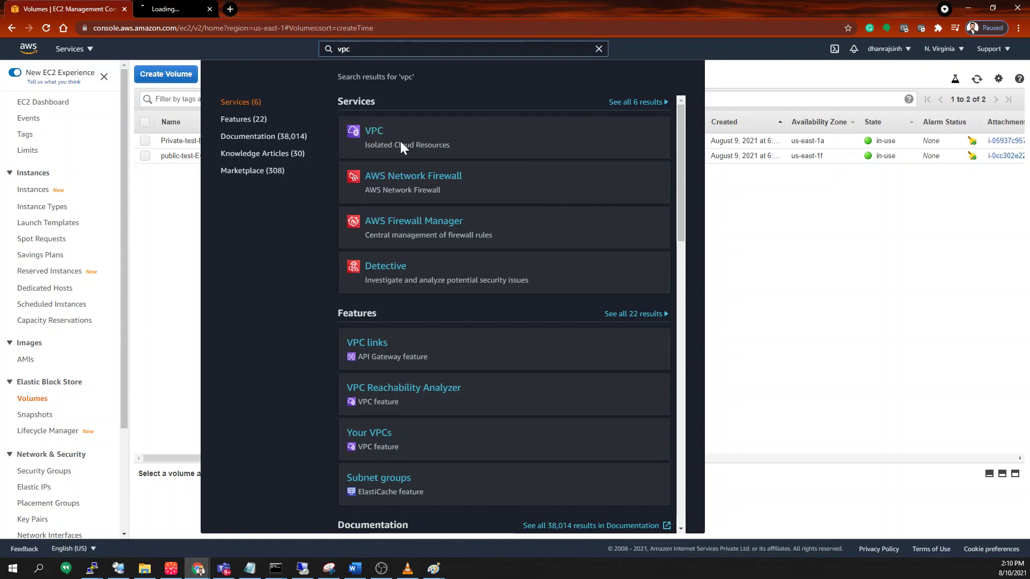
{"action": "left_click", "coordinate": [166, 229]}
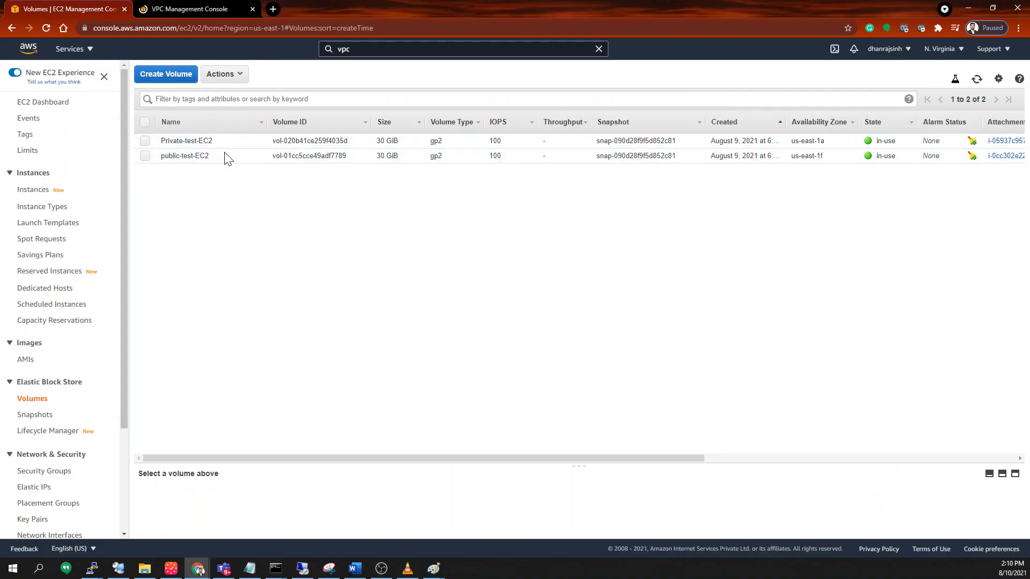
- Start the Private-test-EC2 and public-test-EC2 instances from the EC2 instances list, checking the unmarked VPC diagram in Paint beforehand
{"action": "left_click", "coordinate": [28, 104]}
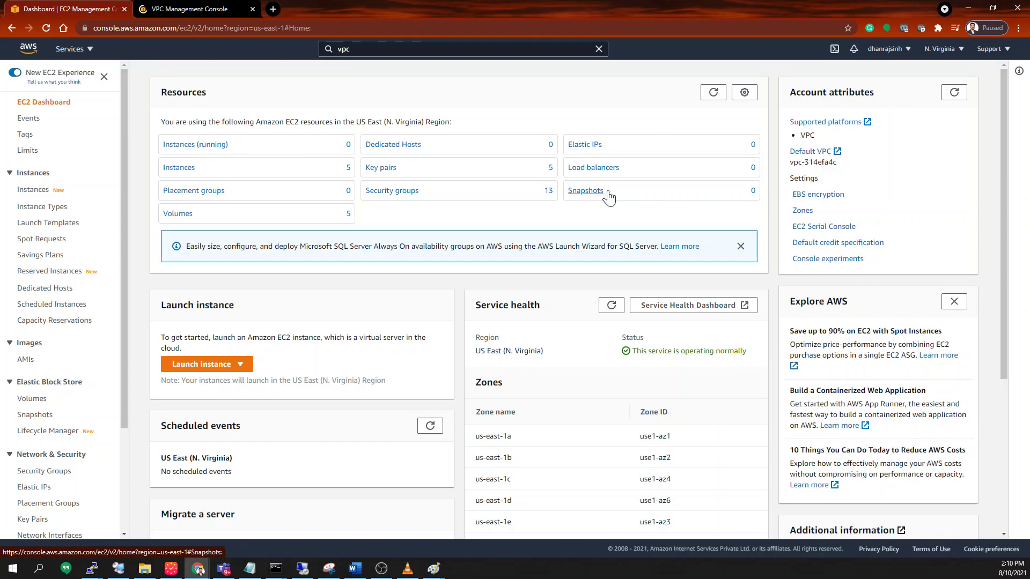
{"action": "left_click", "coordinate": [172, 169]}
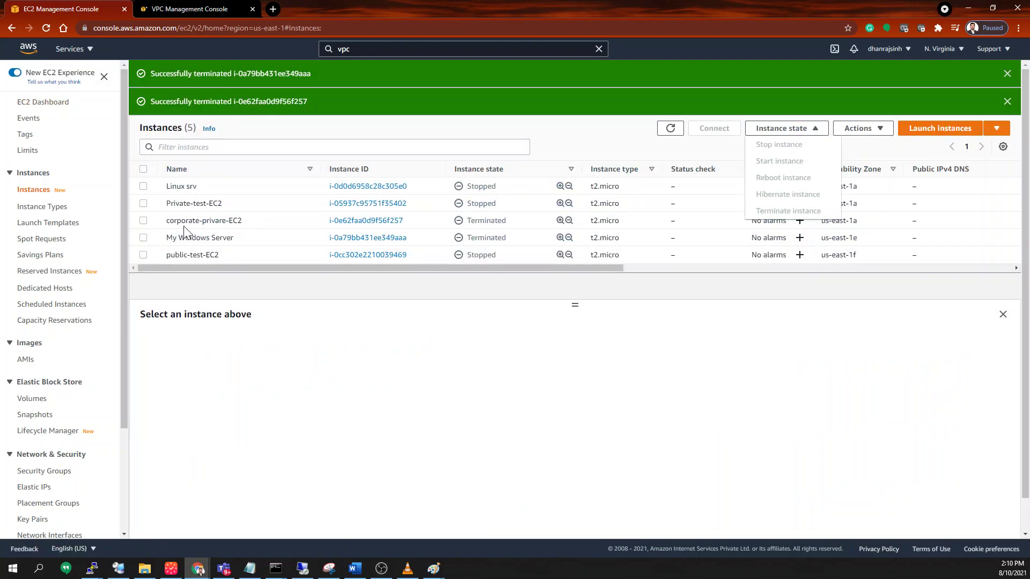
{"action": "left_click", "coordinate": [143, 203]}
{"action": "left_click", "coordinate": [142, 255]}
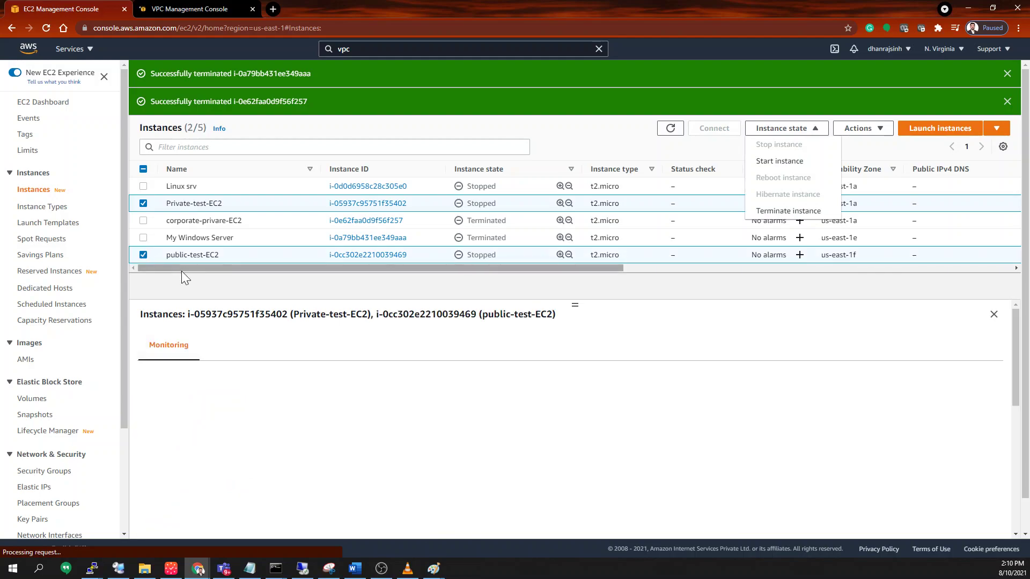
{"action": "left_click", "coordinate": [433, 569]}
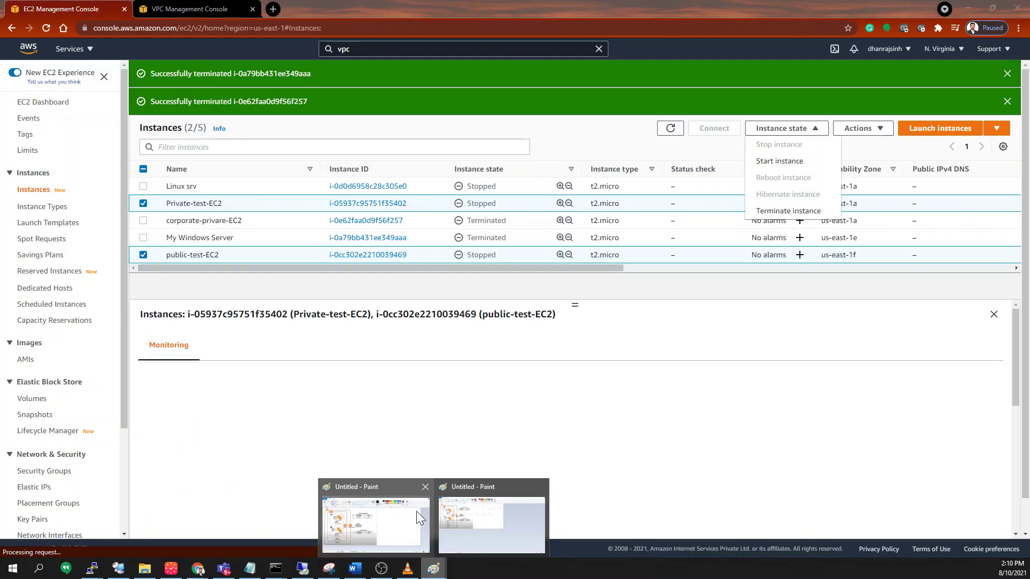
{"action": "left_click", "coordinate": [417, 512]}
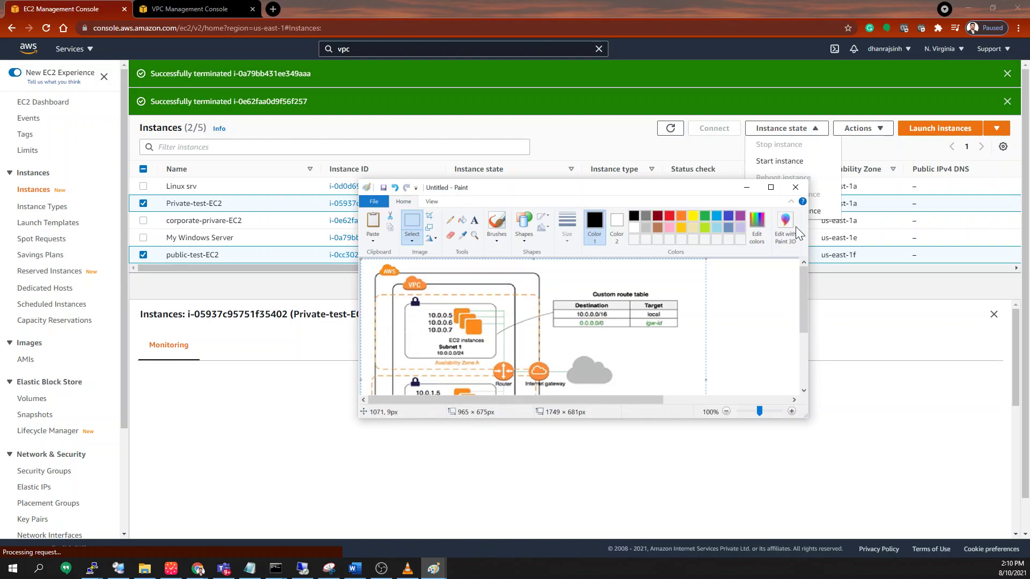
{"action": "left_click", "coordinate": [770, 188]}
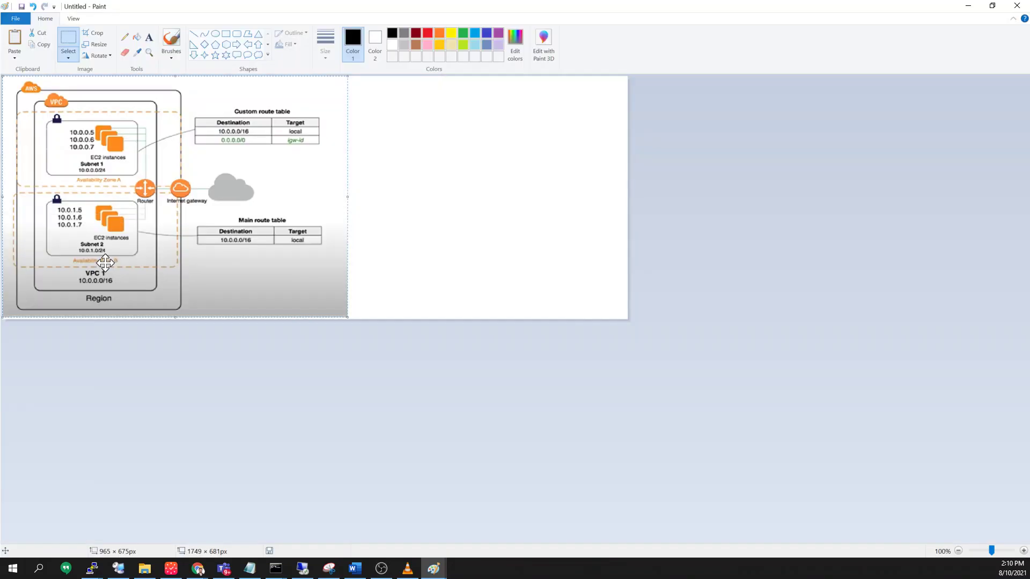
{"action": "left_click", "coordinate": [976, 7]}
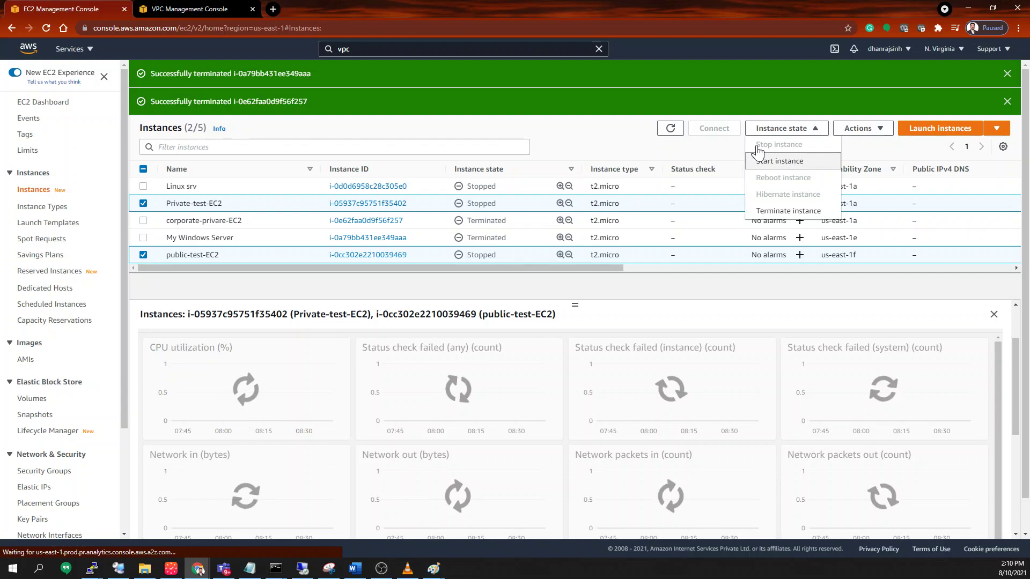
{"action": "left_click", "coordinate": [801, 165]}
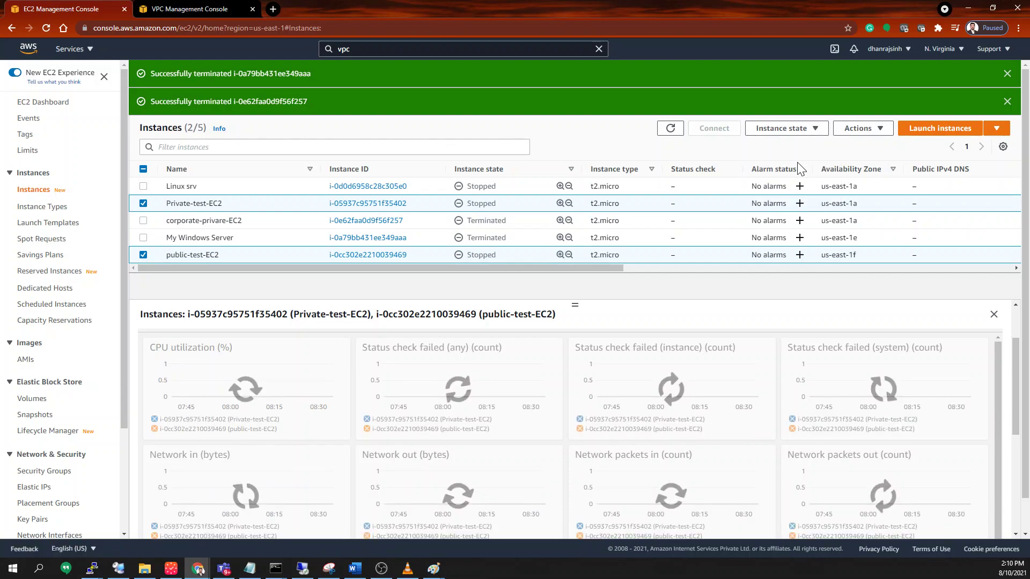
- Switch to the VPC console and open the list of VPCs
{"action": "key", "text": "ctrl+Tab"}
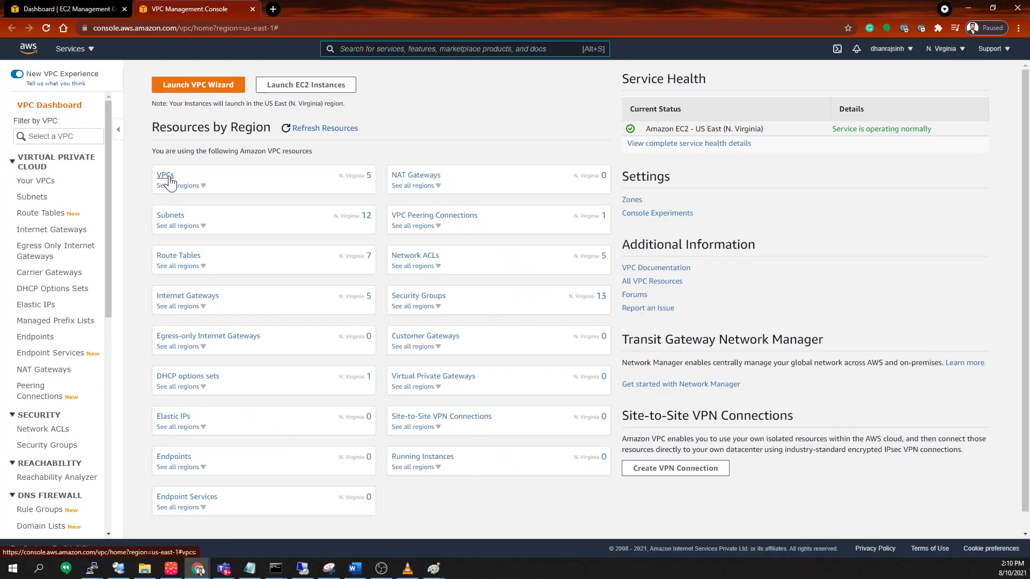
{"action": "left_click", "coordinate": [40, 182]}
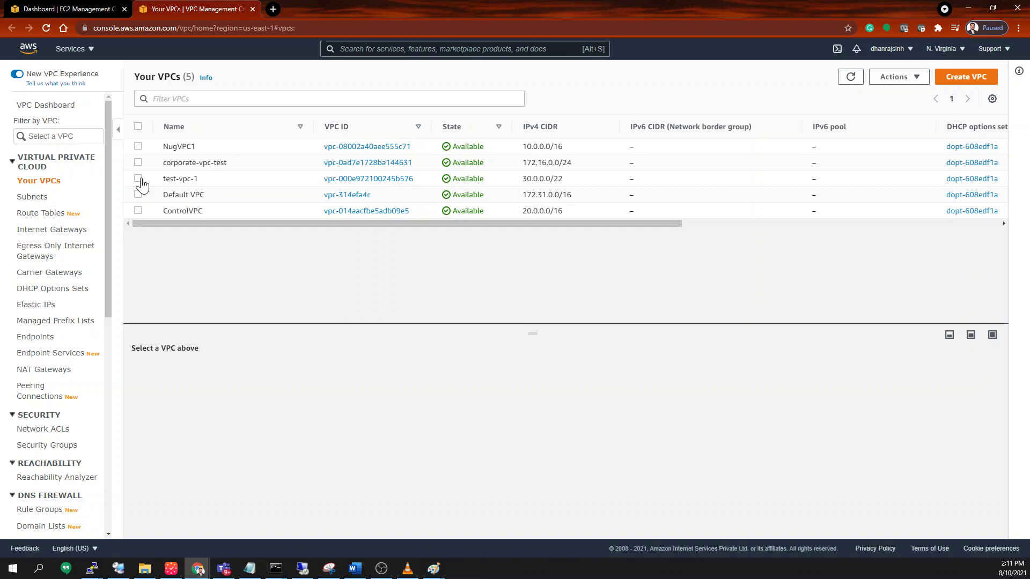
- Switch to the annotated Paint diagram and circle the router, the internet gateway and both route tables in red
{"action": "left_click", "coordinate": [433, 569]}
{"action": "left_click", "coordinate": [493, 519]}
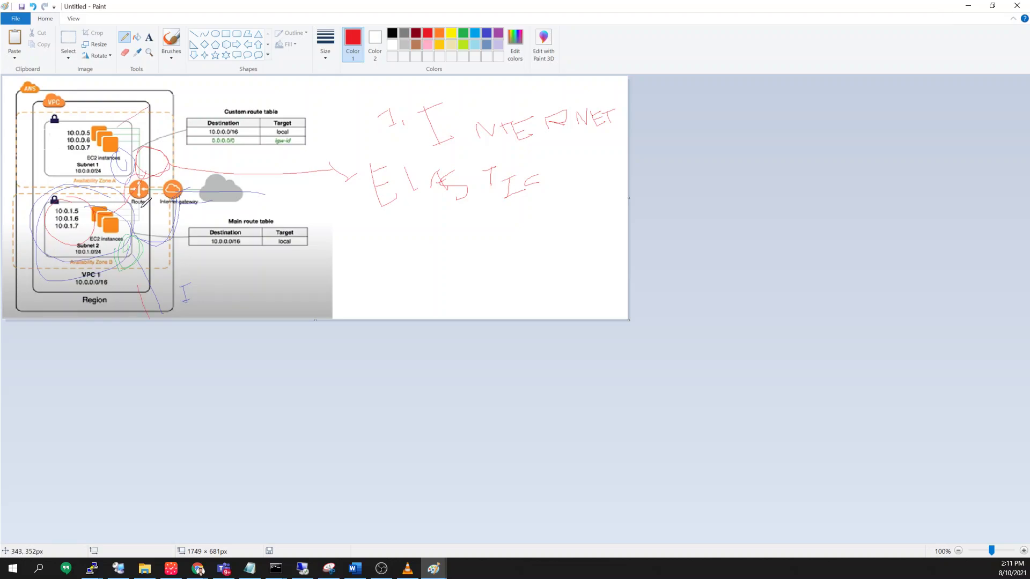
{"action": "left_click_drag", "start_coordinate": [141, 205], "coordinate": [390, 78]}
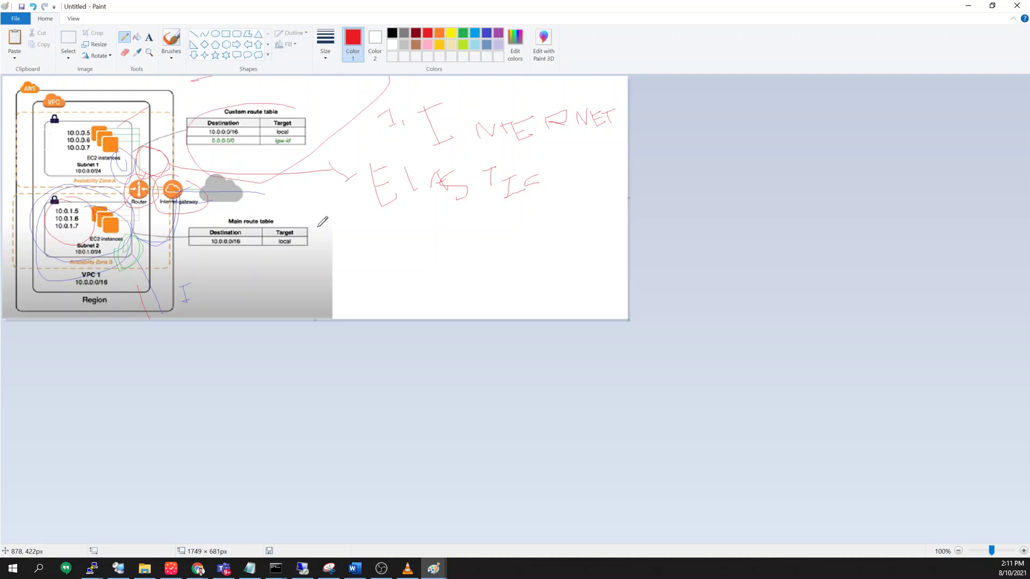
{"action": "left_click_drag", "start_coordinate": [301, 195], "coordinate": [334, 202]}
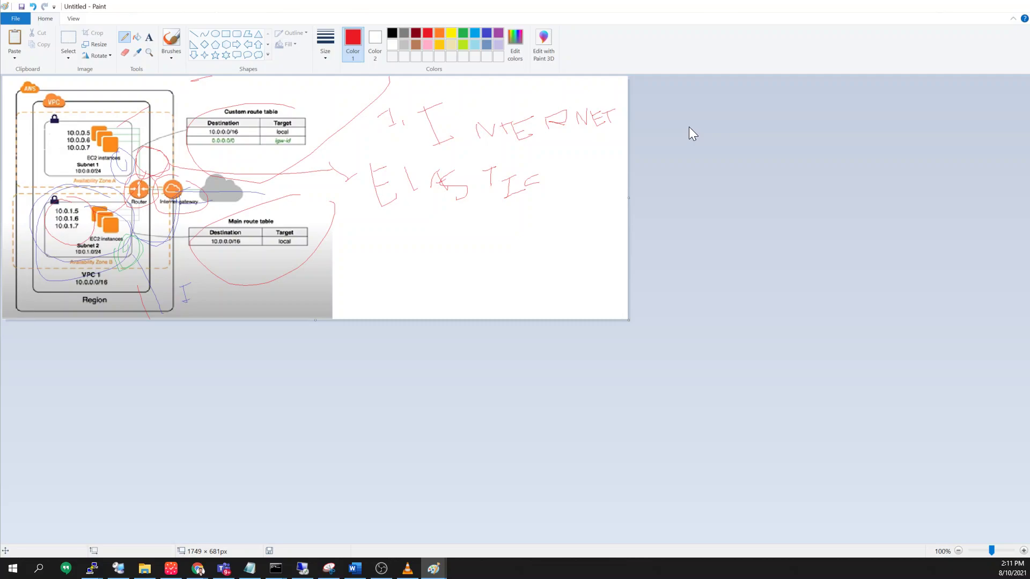
- Return to the VPC console in Chrome, open the NAT gateways page and begin creating a NAT gateway
{"action": "key", "text": "alt+Tab"}
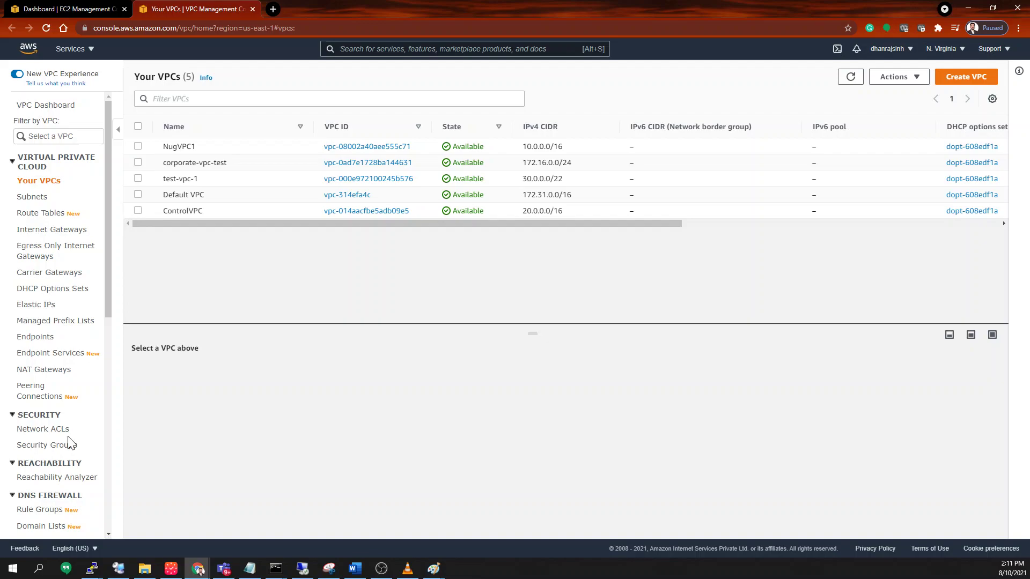
{"action": "scroll", "coordinate": [64, 373], "scroll_direction": "down", "scroll_amount": 3}
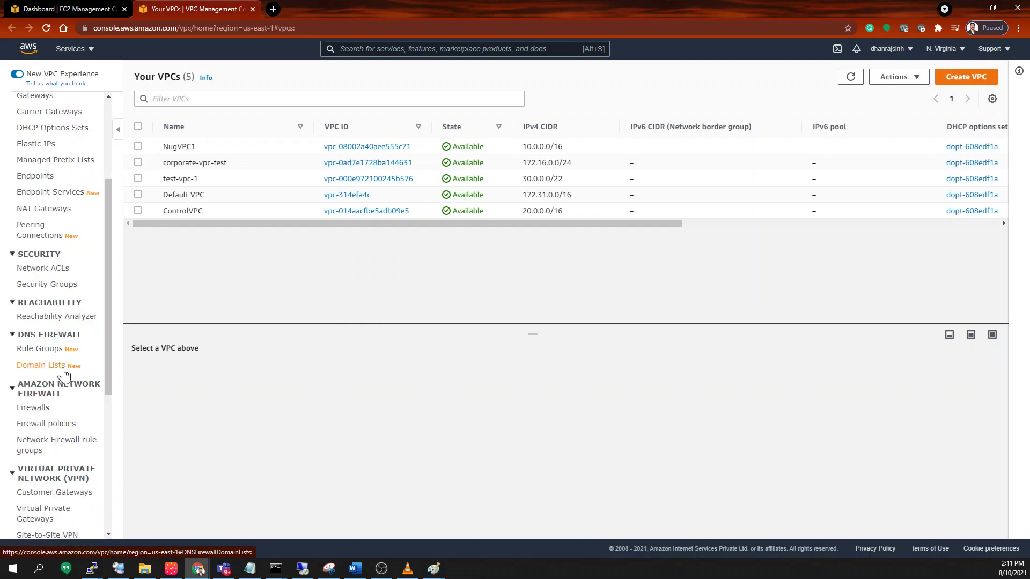
{"action": "scroll", "coordinate": [49, 174], "scroll_direction": "up", "scroll_amount": 3}
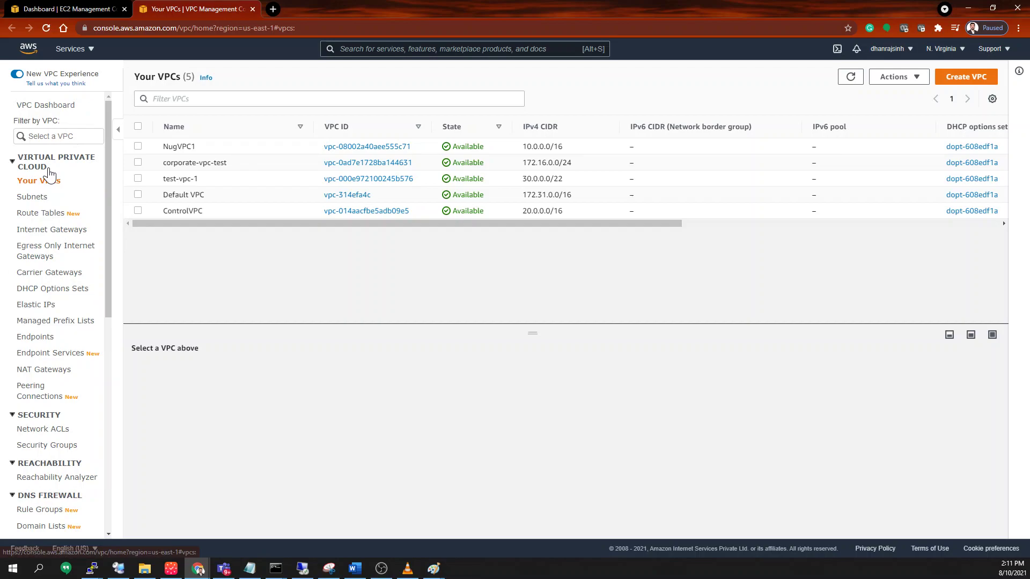
{"action": "left_click", "coordinate": [41, 375]}
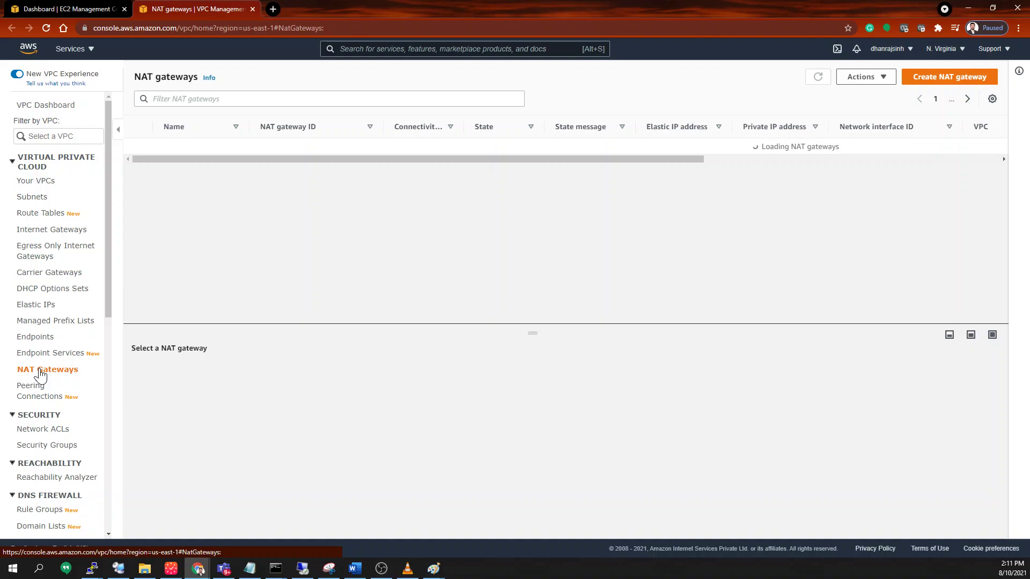
{"action": "left_click", "coordinate": [950, 80]}
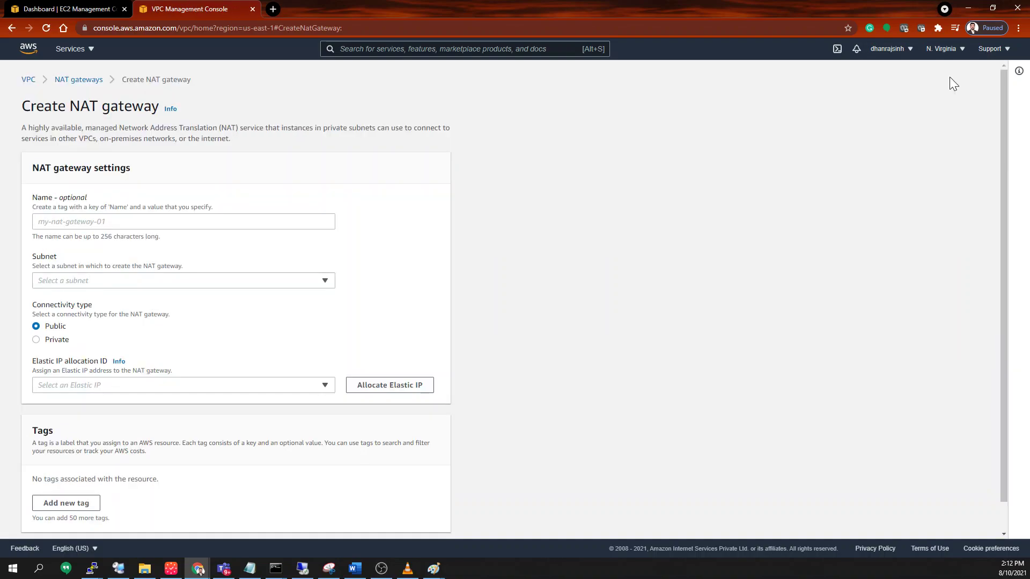
- Name the NAT gateway test-nat-gw
{"action": "left_click", "coordinate": [183, 221]}
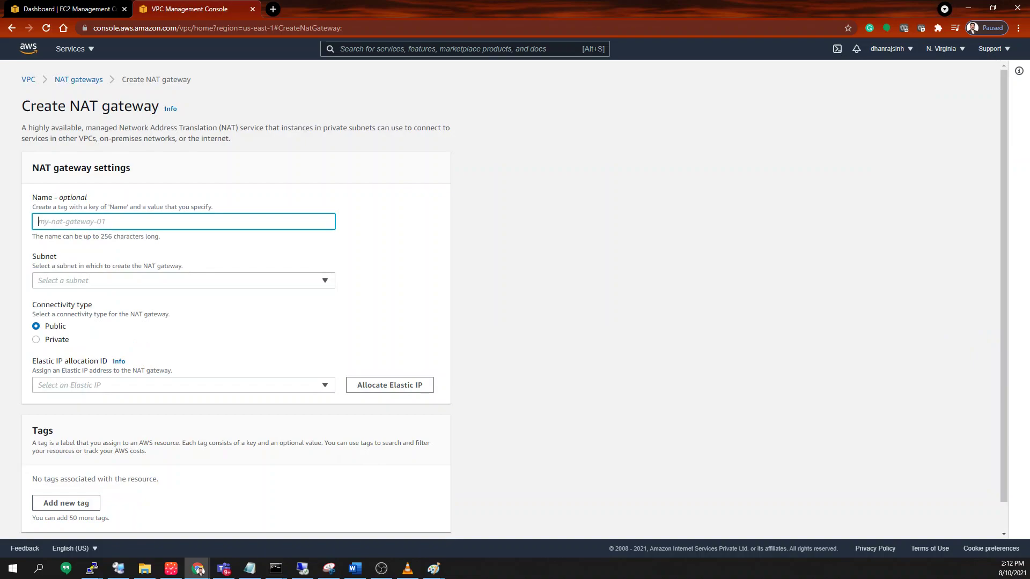
{"action": "type", "text": "e=tes"}
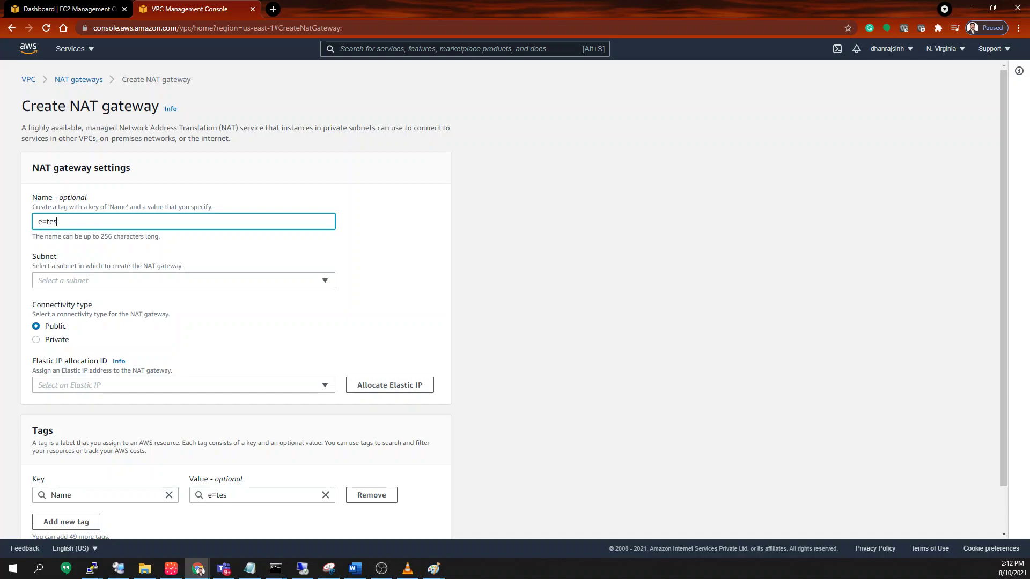
{"action": "type", "text": "t-nat-gw"}
{"action": "left_click", "coordinate": [46, 222]}
{"action": "key", "text": "BackSpace"}
{"action": "key", "text": "BackSpace"}
- Set the NAT gateway's subnet to public-test-subnet, consulting the annotated diagram in Paint while choosing
{"action": "left_click", "coordinate": [87, 282]}
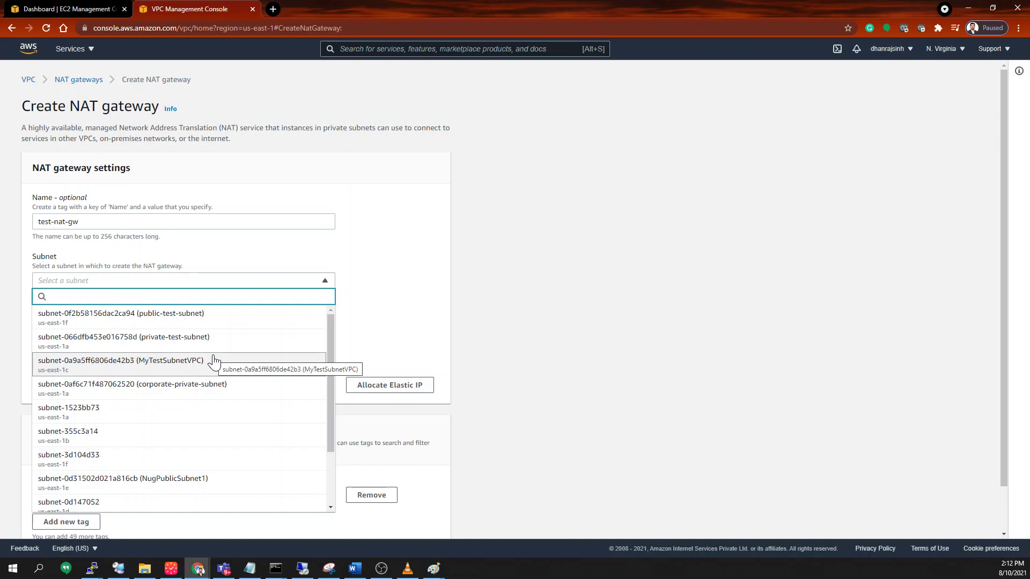
{"action": "left_click", "coordinate": [437, 570]}
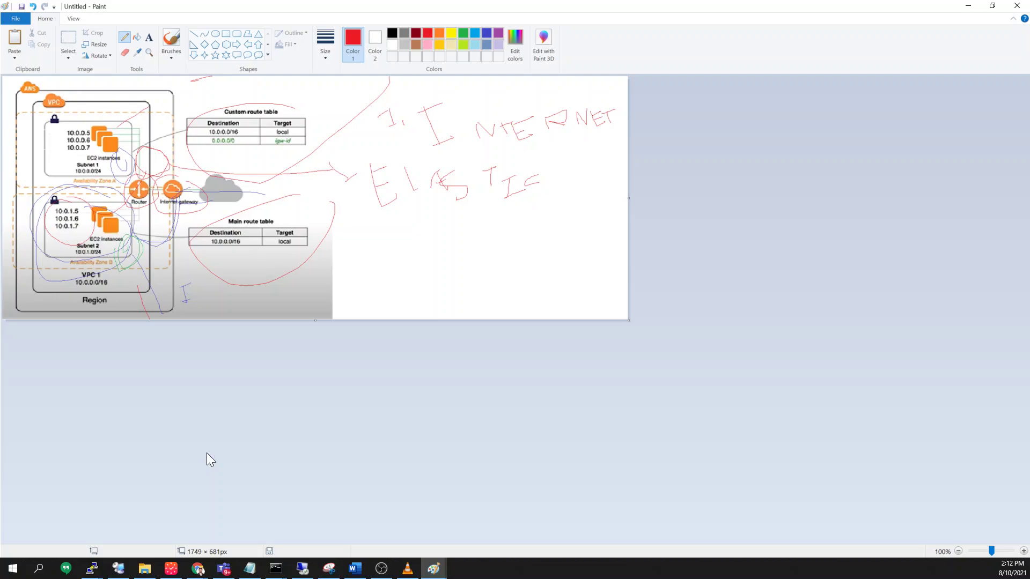
{"action": "key", "text": "alt+Tab"}
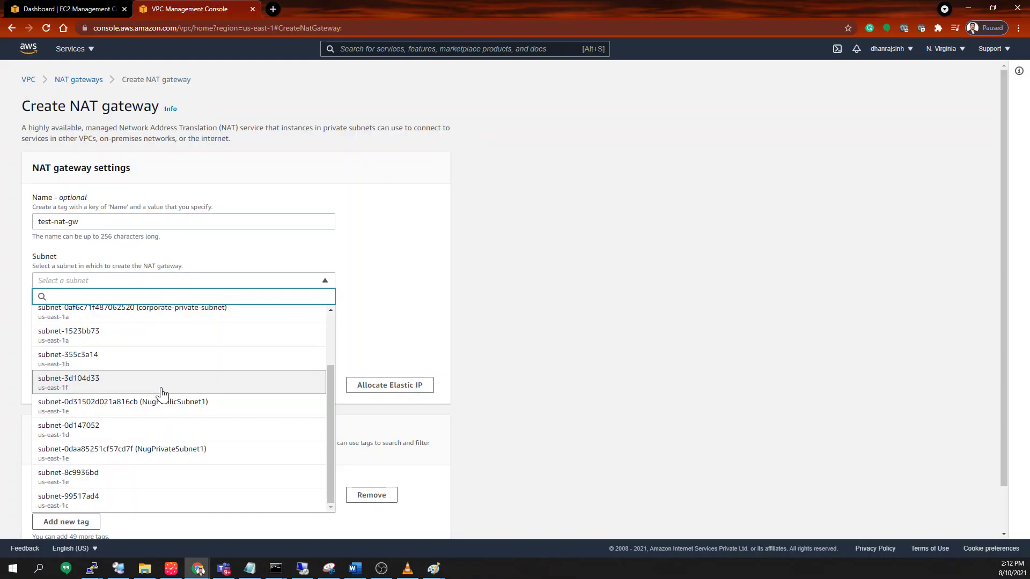
{"action": "scroll", "coordinate": [209, 343], "scroll_direction": "up", "scroll_amount": 2}
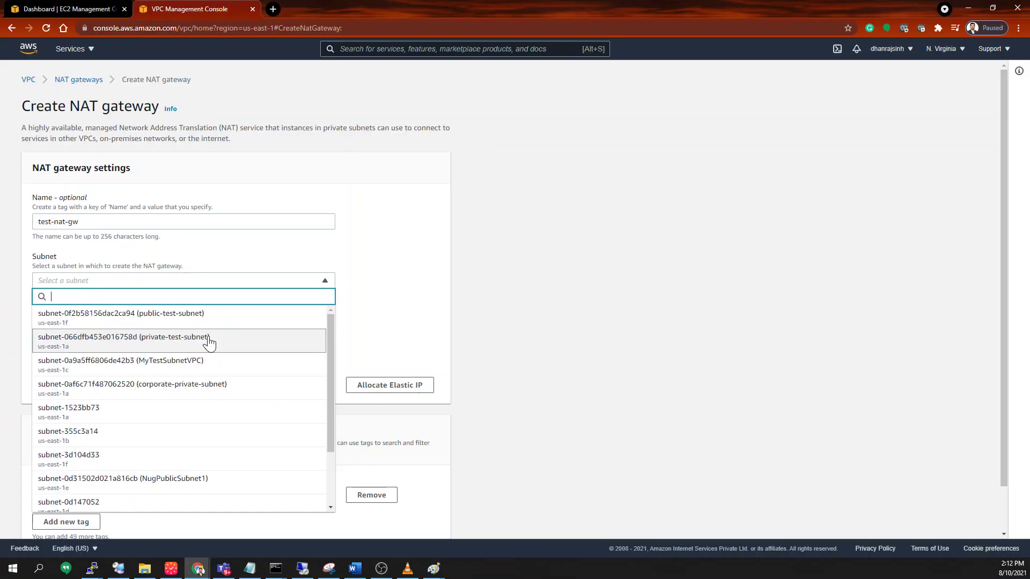
{"action": "left_click", "coordinate": [98, 323]}
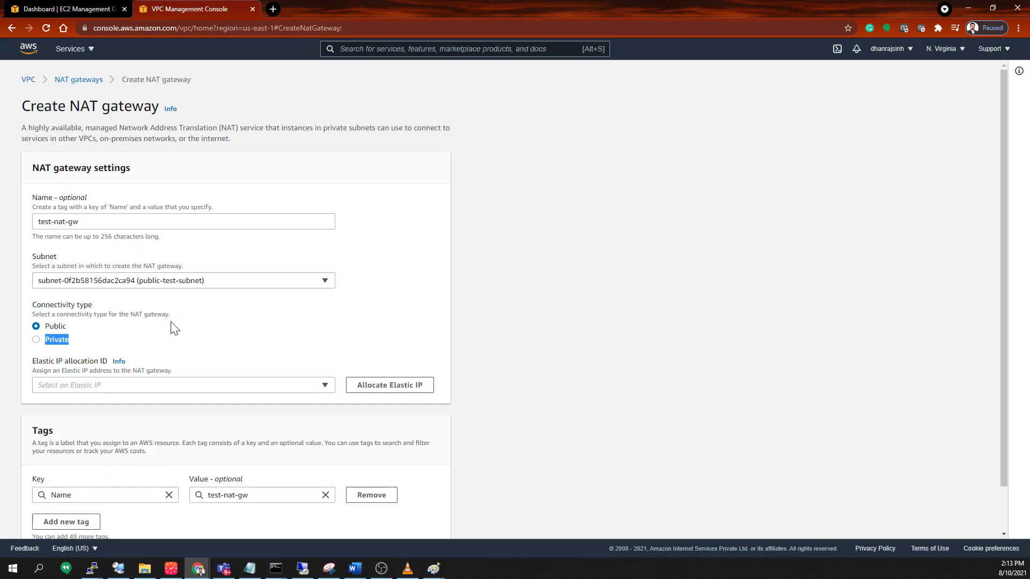
- Switch to the Word document and revise the list so item 5 reads "Create NAT gateway" and item 6 "Create Elastic IP = Static IP ()"
{"action": "left_click", "coordinate": [182, 385]}
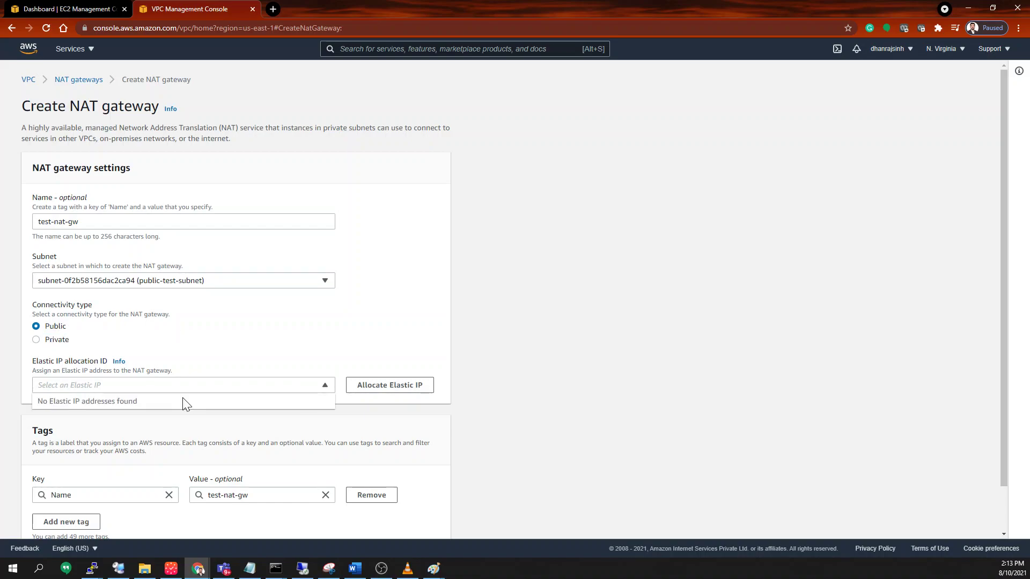
{"action": "left_click", "coordinate": [351, 569]}
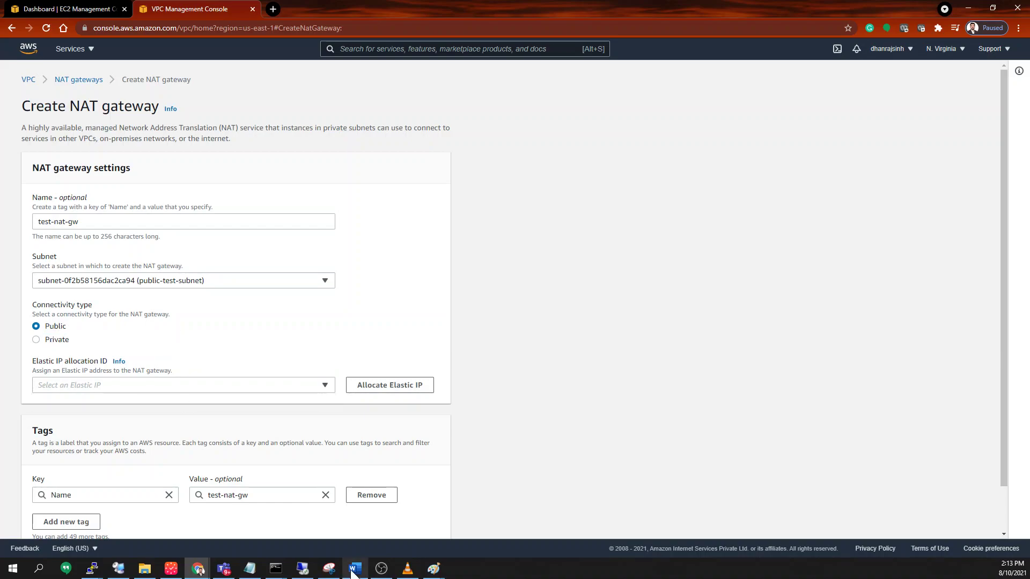
{"action": "left_click", "coordinate": [351, 573]}
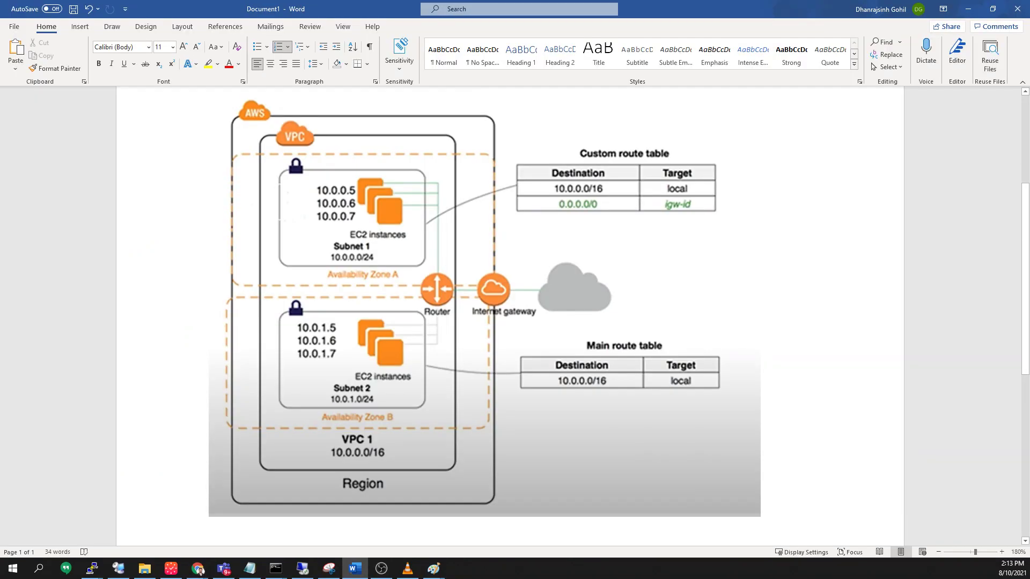
{"action": "key", "text": "ctrl+z"}
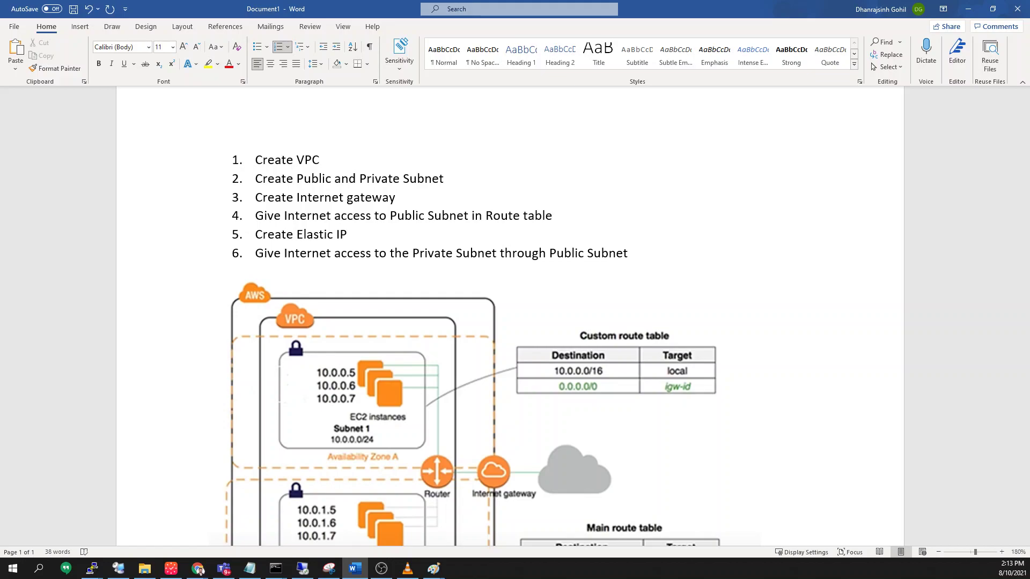
{"action": "key", "text": "Return"}
{"action": "type", "text": "Create "}
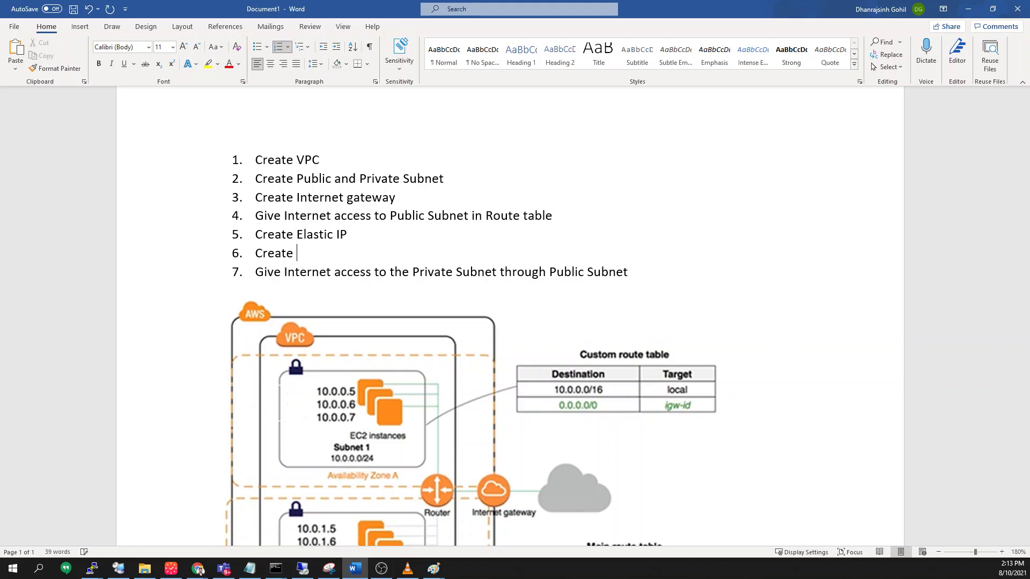
{"action": "type", "text": "NA"}
{"action": "left_click", "coordinate": [347, 235]}
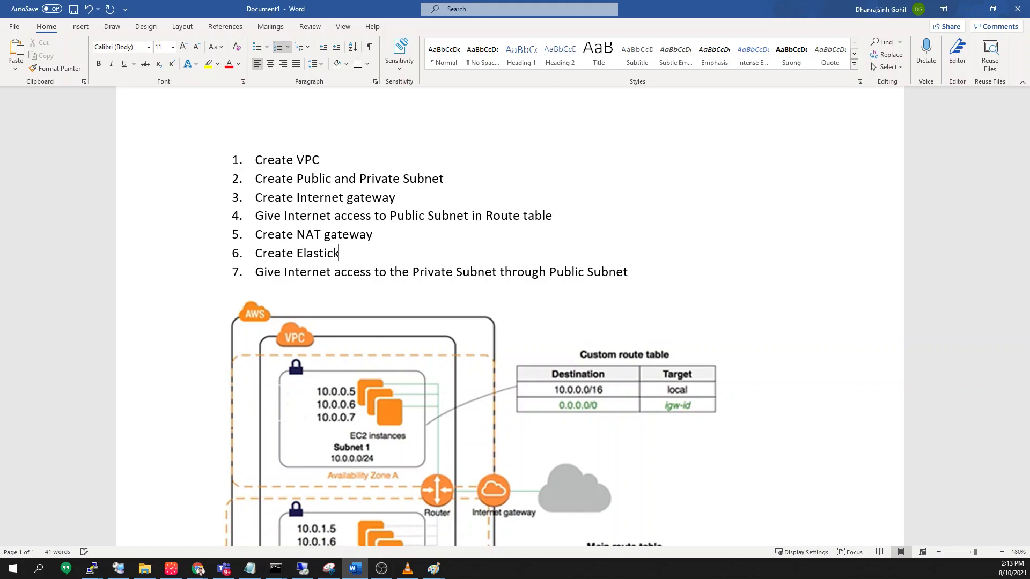
{"action": "key", "text": "BackSpace"}
{"action": "type", "text": "IP = Static IP ()"}
- Return to Chrome, allocate an Elastic IP for the public NAT gateway test-nat-gw, and create the gateway
{"action": "key", "text": "alt+Tab"}
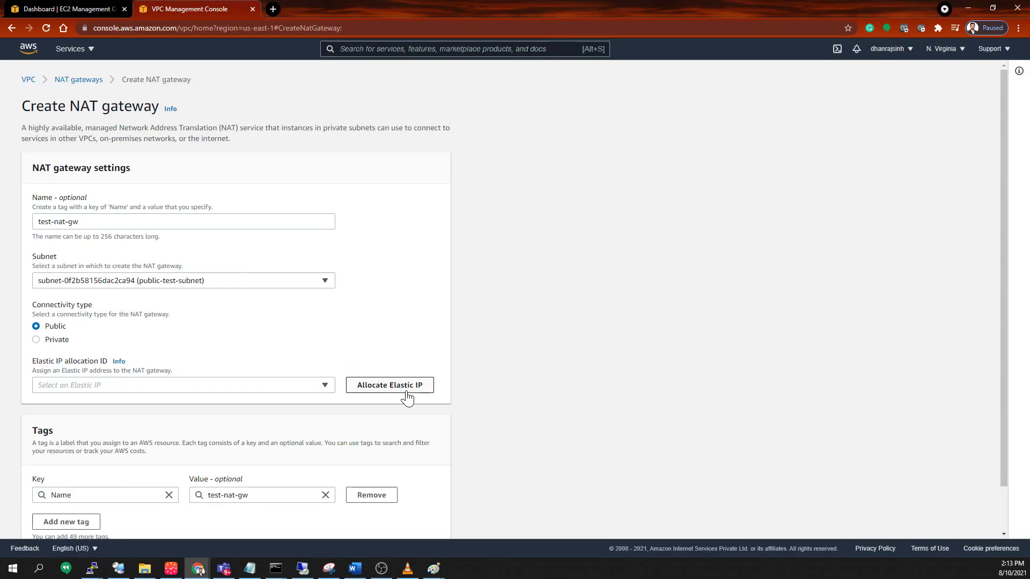
{"action": "left_click", "coordinate": [191, 386]}
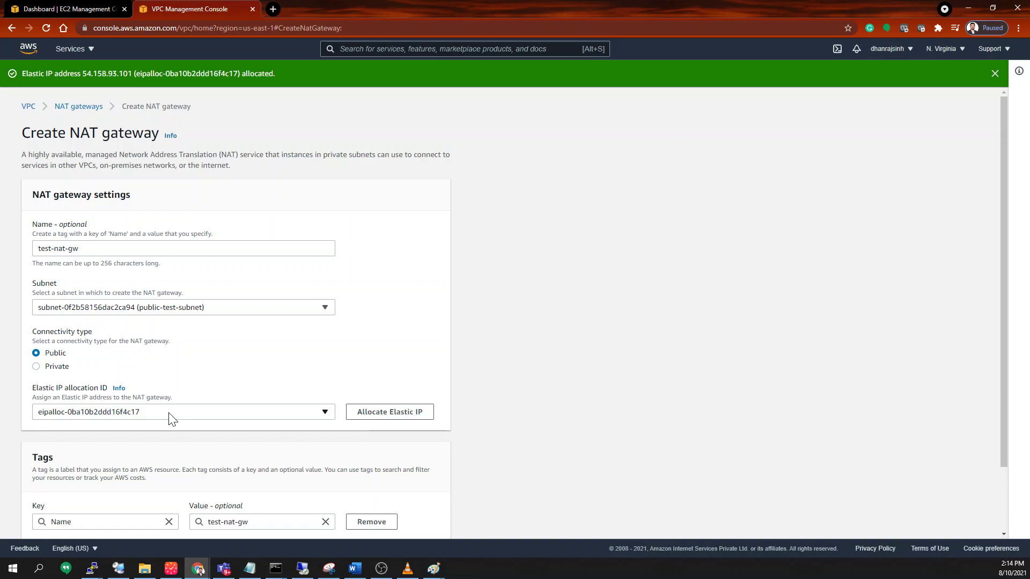
{"action": "scroll", "coordinate": [498, 478], "scroll_direction": "down", "scroll_amount": 3}
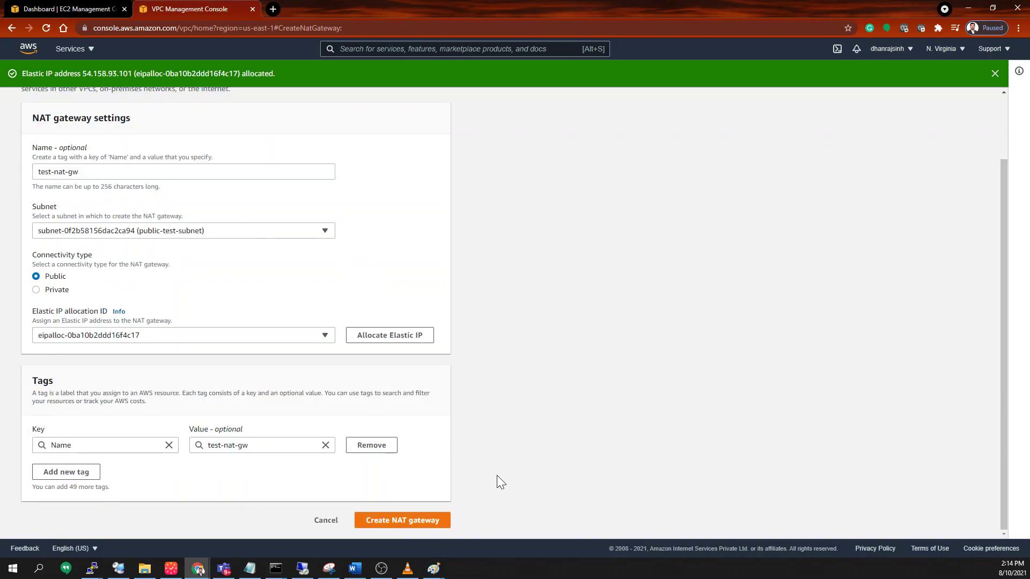
{"action": "left_click", "coordinate": [398, 519]}
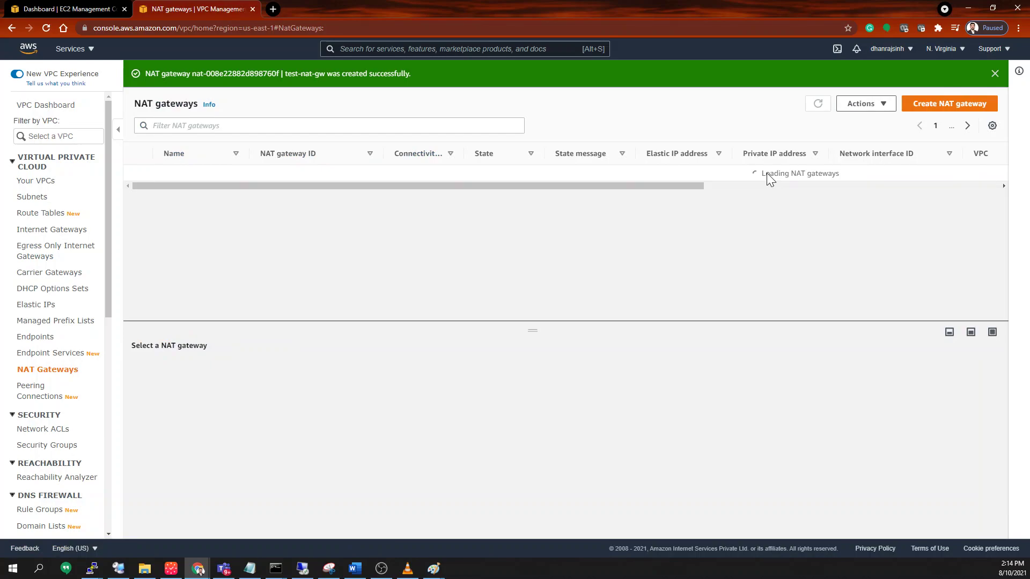
- Select test-nat-gw in the NAT gateways list and review its state, addresses and VPC columns
{"action": "left_click", "coordinate": [480, 172]}
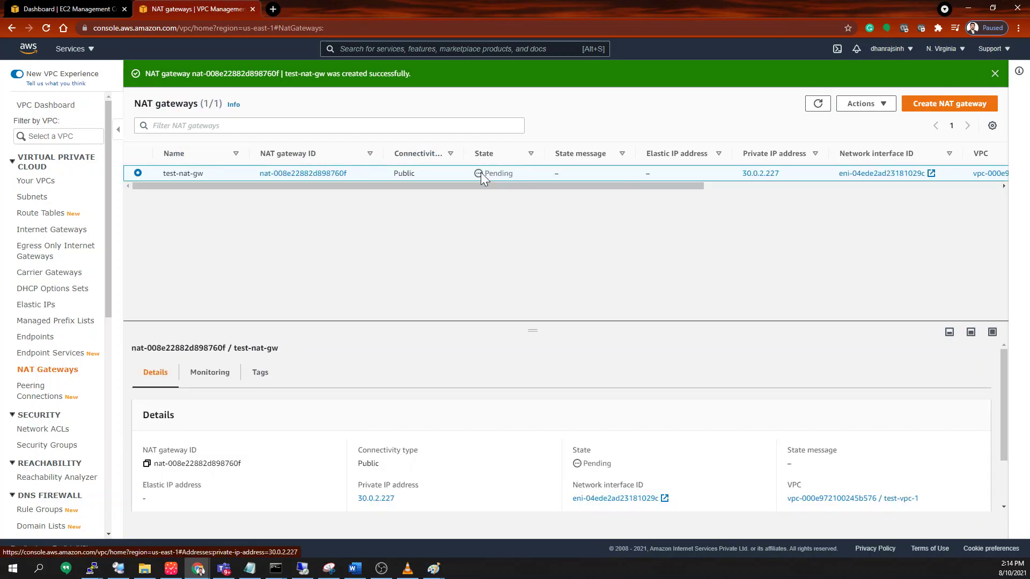
{"action": "left_click_drag", "start_coordinate": [633, 186], "coordinate": [683, 186]}
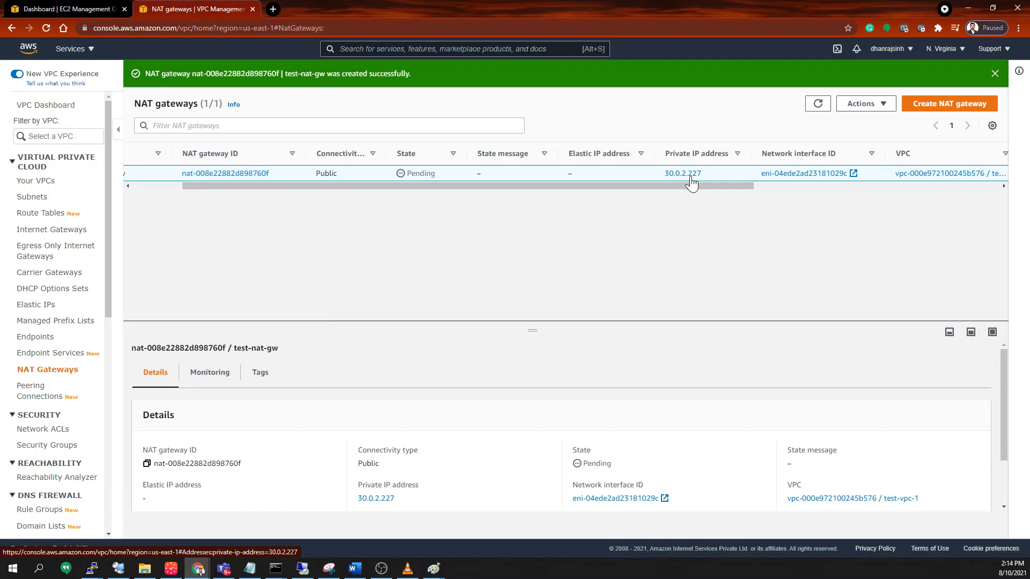
{"action": "left_click_drag", "start_coordinate": [691, 186], "coordinate": [143, 183]}
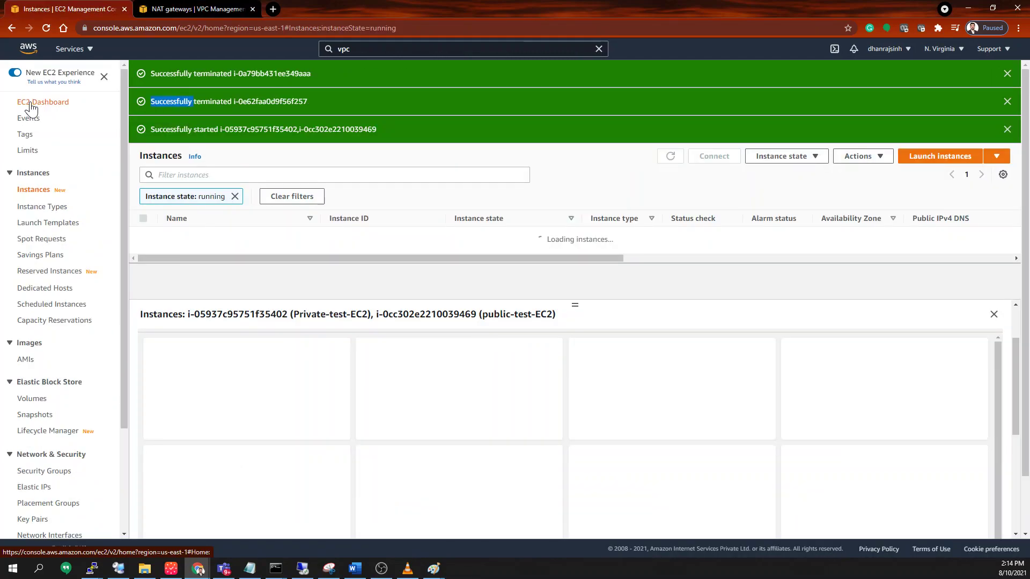
- Refresh the EC2 dashboard resources, list the running instances and open the summary of public-test-EC2 to check its IP addresses
{"action": "left_click", "coordinate": [30, 105]}
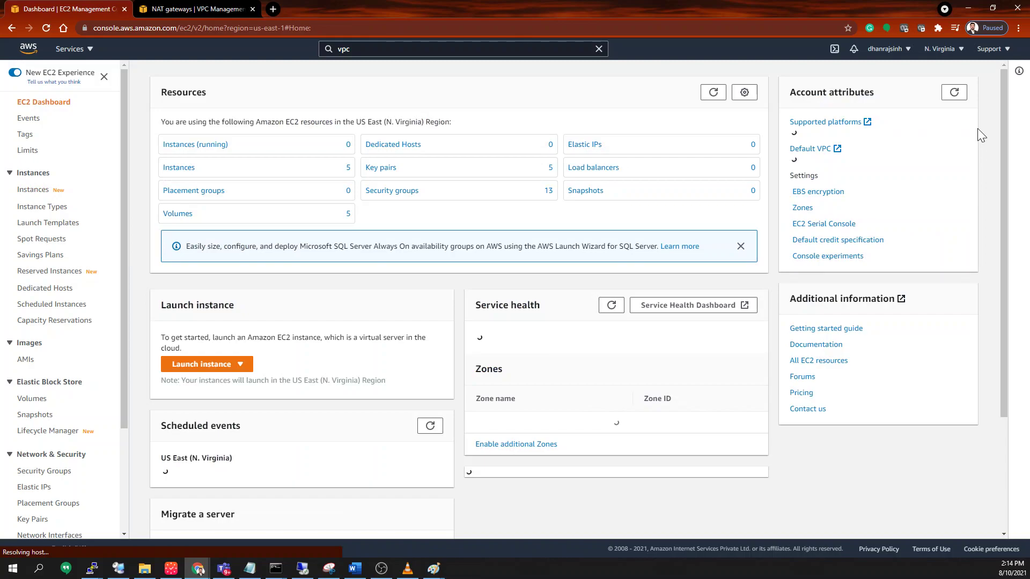
{"action": "left_click", "coordinate": [713, 93]}
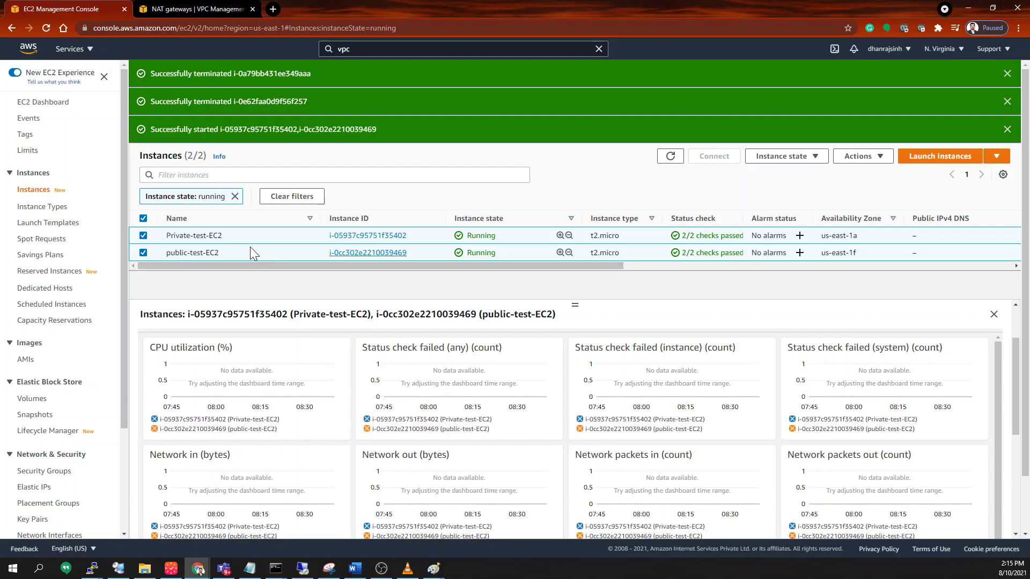
{"action": "left_click", "coordinate": [148, 251]}
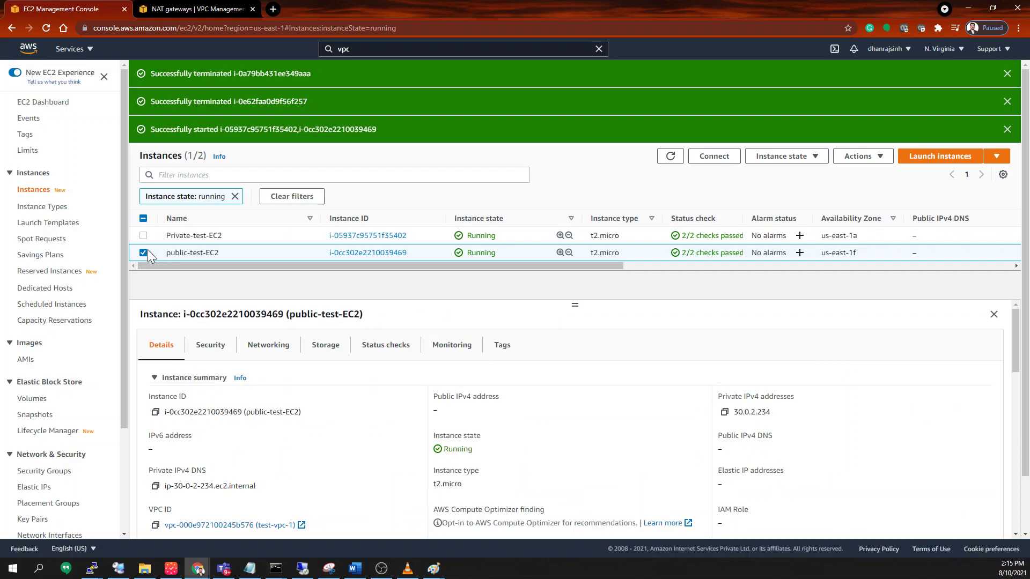
{"action": "left_click", "coordinate": [161, 236]}
{"action": "left_click_drag", "start_coordinate": [182, 252], "coordinate": [193, 252]}
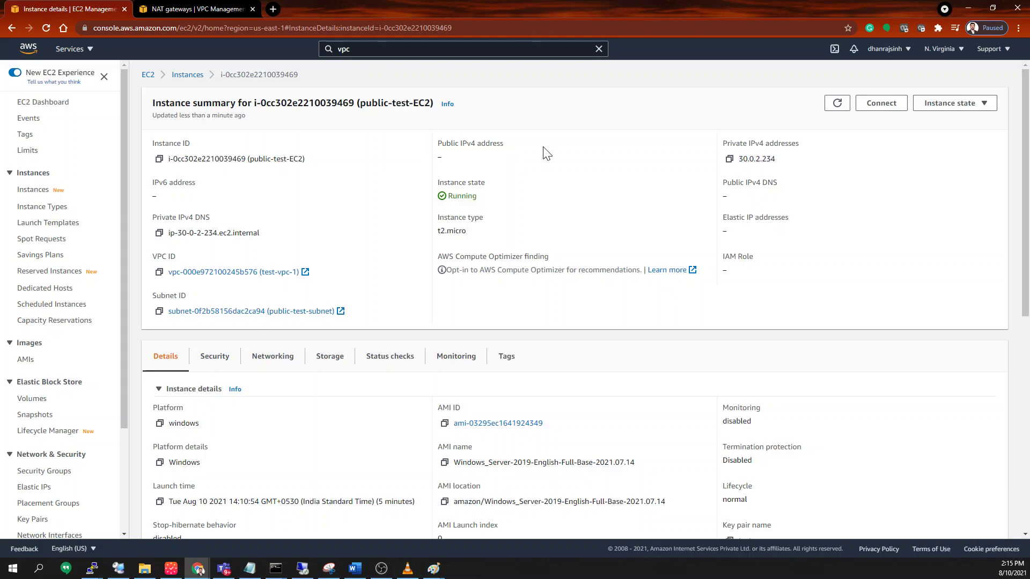
- Switch to the Paint diagram and draw a red line from the edge of Subnet 1 to the hand-drawn box outside the VPC
{"action": "left_click", "coordinate": [434, 568]}
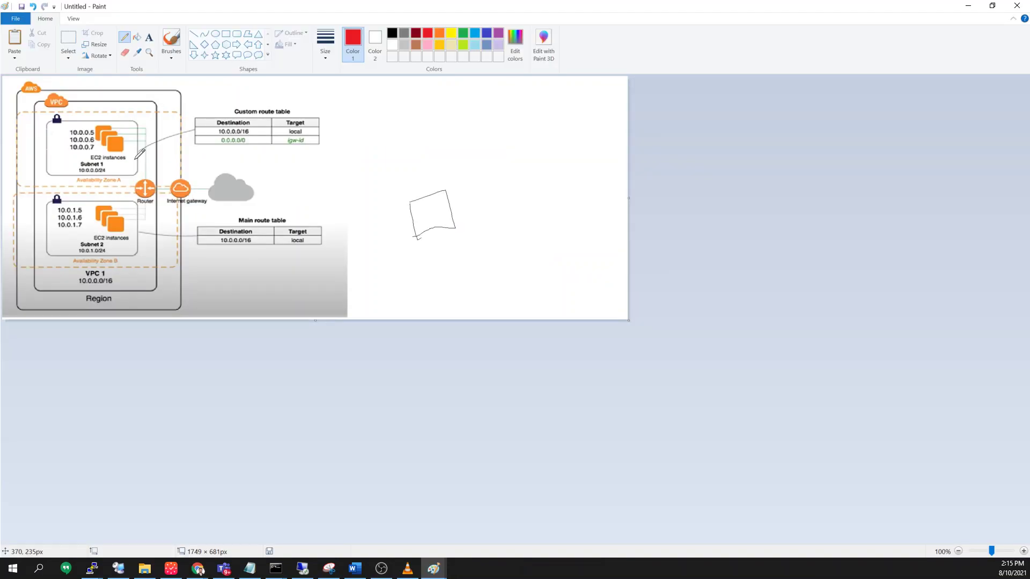
{"action": "left_click_drag", "start_coordinate": [138, 157], "coordinate": [410, 202]}
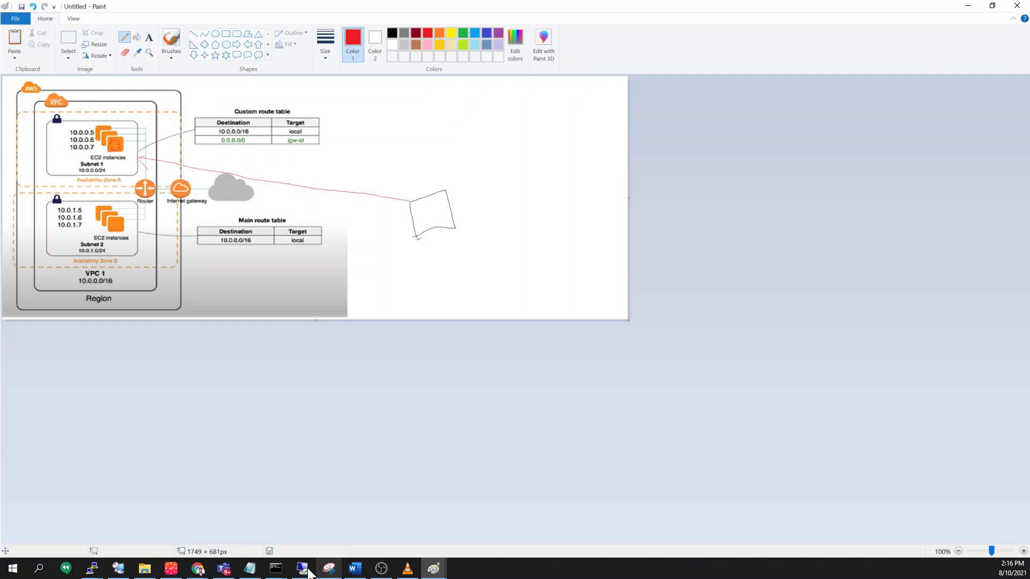
- Return to Chrome and allocate another Elastic IP address from Amazon's pool of IPv4 addresses in the us-east-1 network border group
{"action": "left_click", "coordinate": [198, 568]}
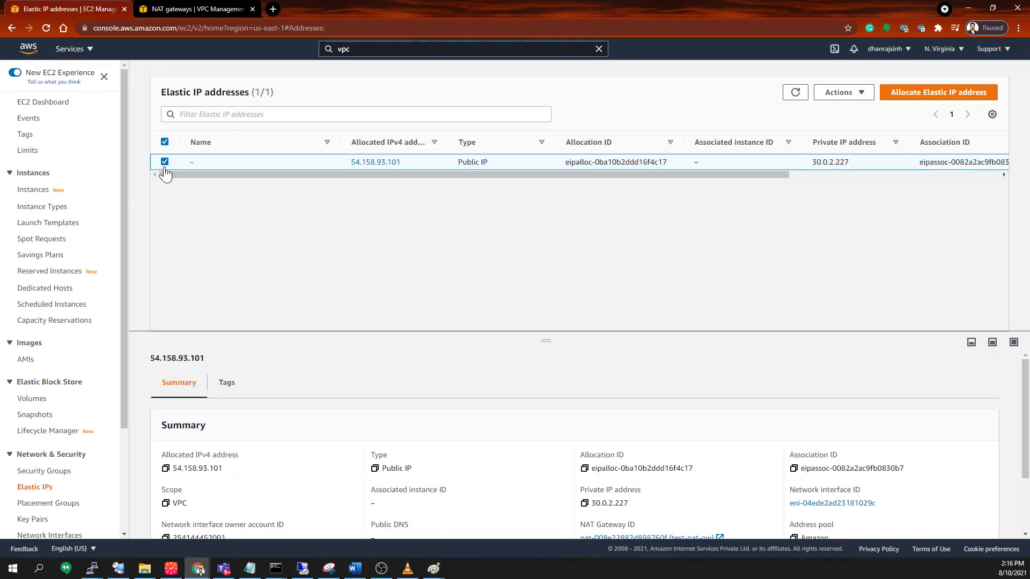
{"action": "left_click", "coordinate": [164, 162]}
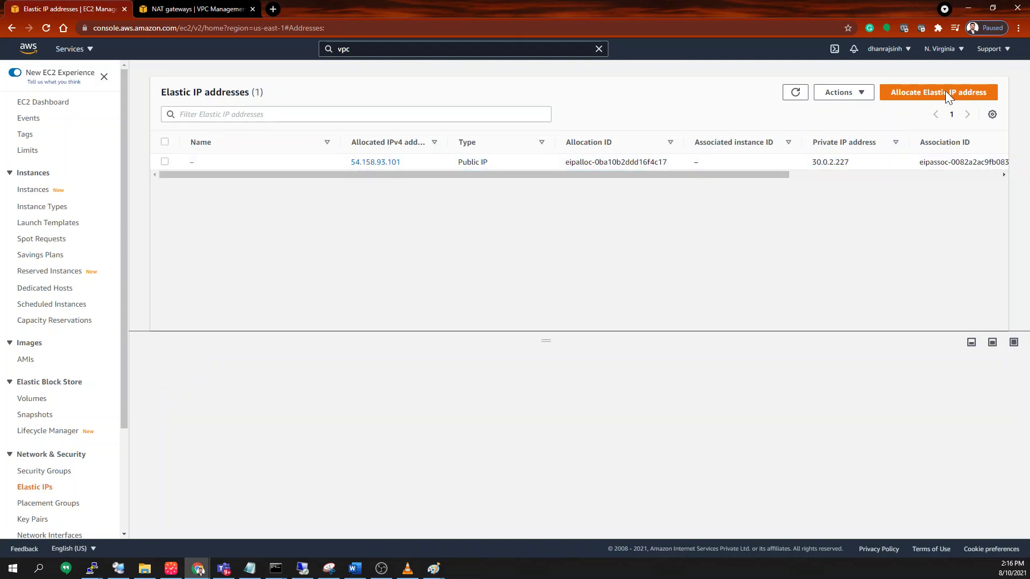
{"action": "left_click", "coordinate": [853, 92]}
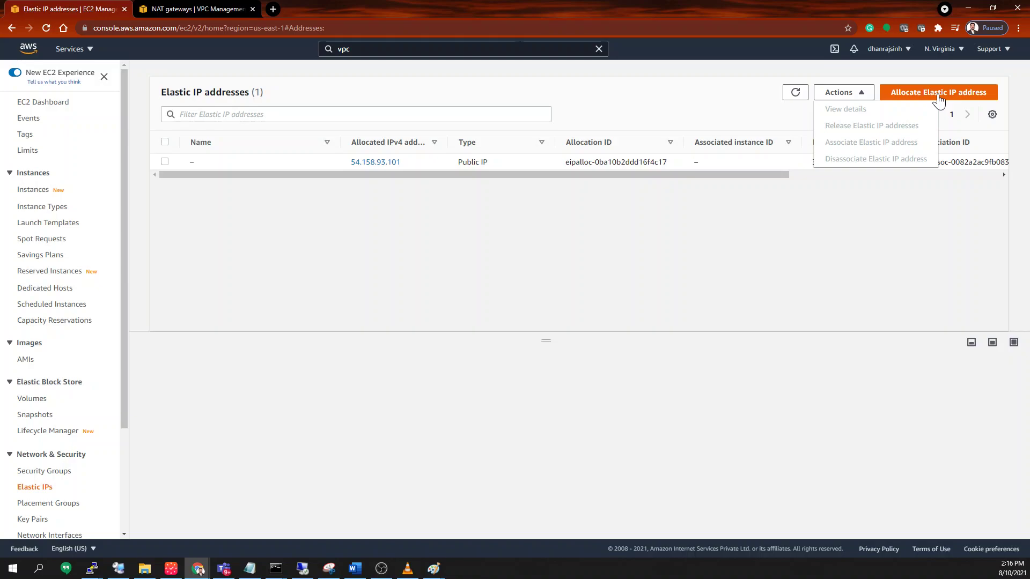
{"action": "left_click", "coordinate": [937, 95]}
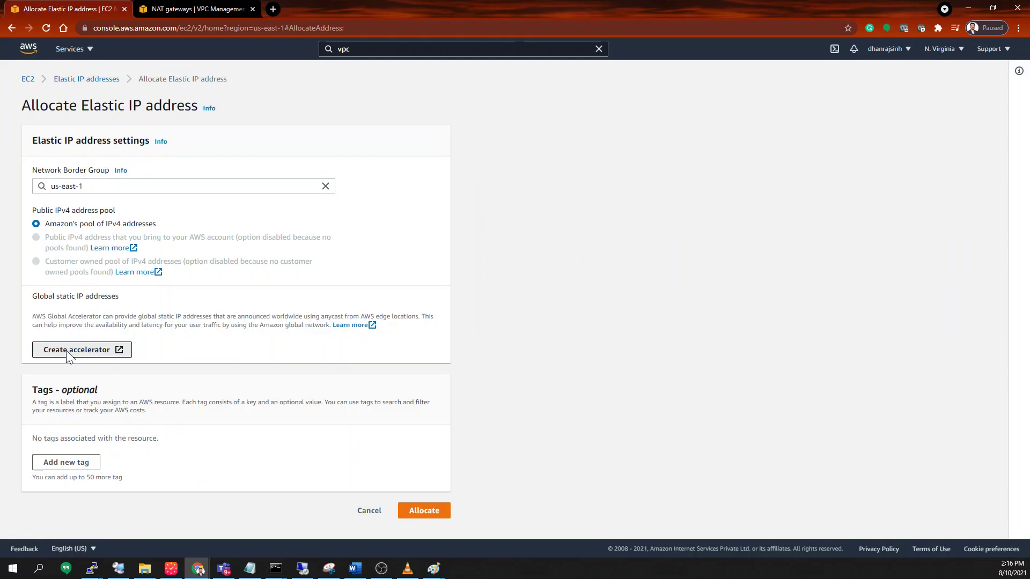
{"action": "left_click", "coordinate": [66, 349]}
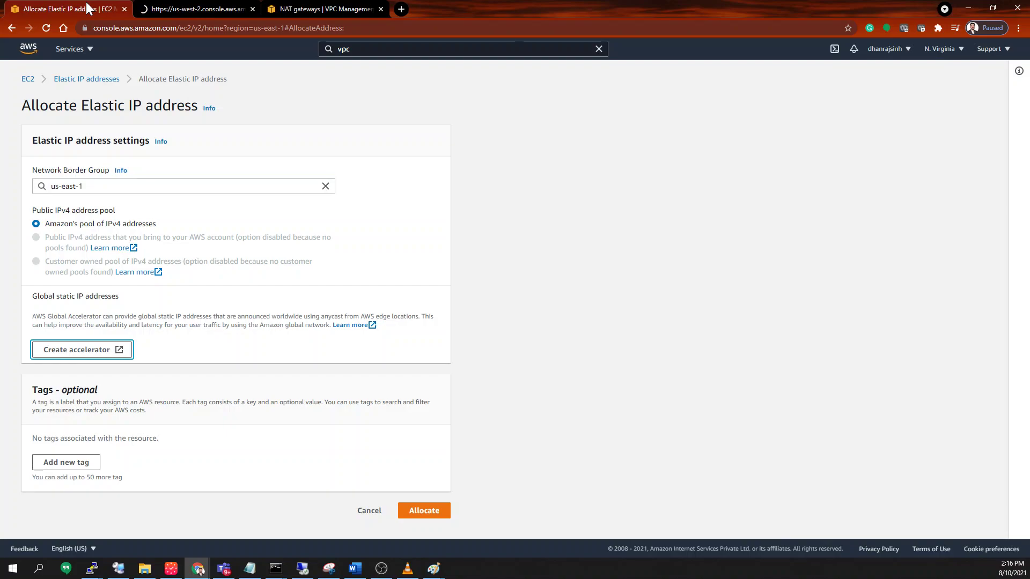
{"action": "left_click", "coordinate": [228, 10]}
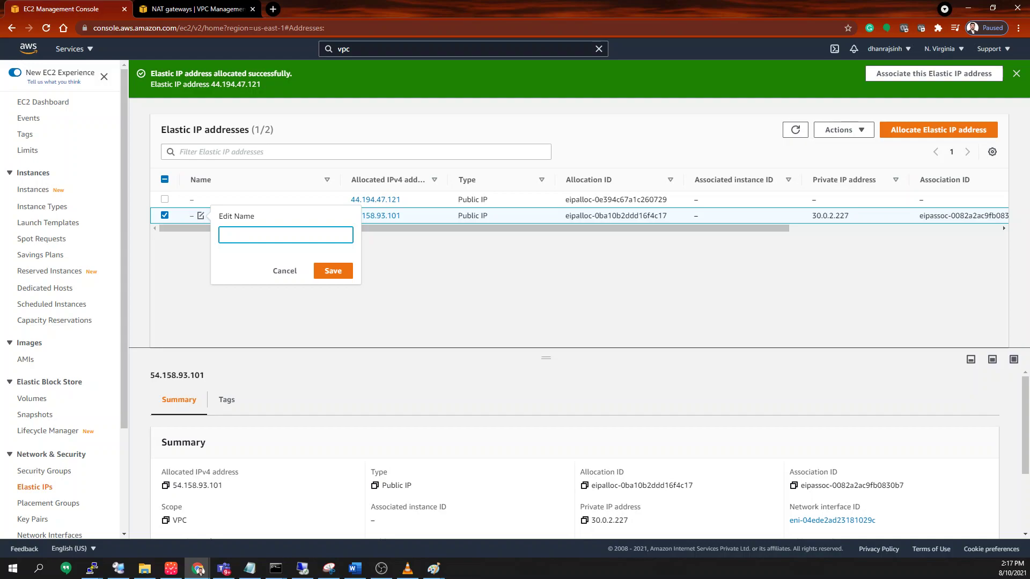
- Name the NAT gateway's Elastic IP "NAT GW IP" and the newly allocated one "Public EC2 Ins"
{"action": "type", "text": "NAT GW IP"}
{"action": "key", "text": "Return"}
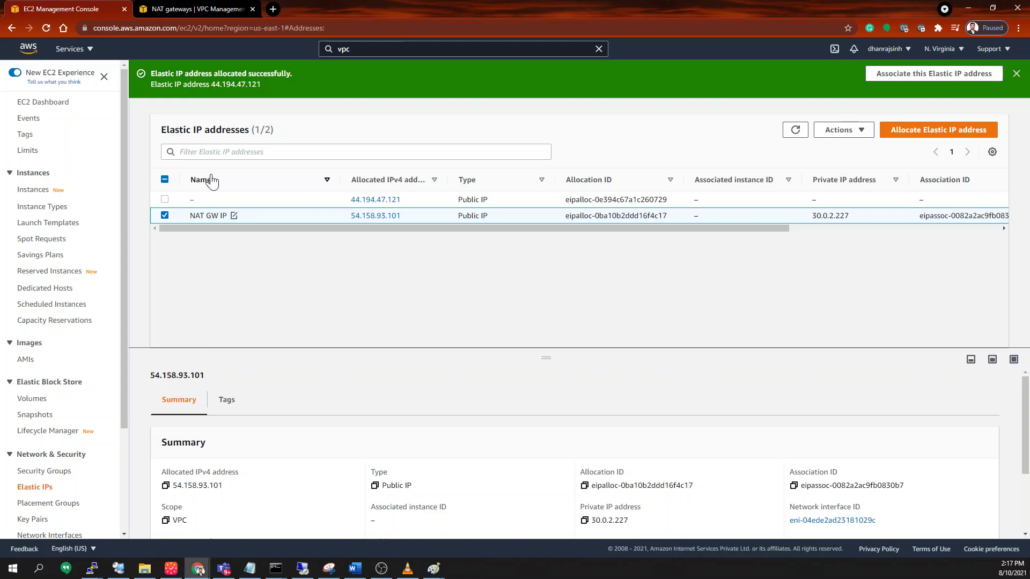
{"action": "left_click", "coordinate": [201, 199]}
{"action": "type", "text": "Publin EC"}
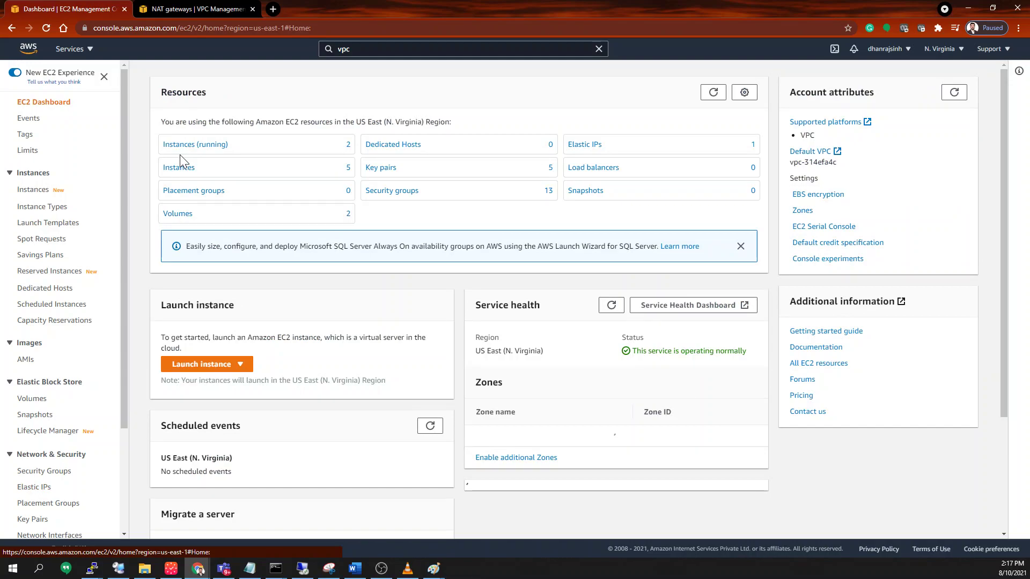
- Begin associating the Public EC2 Ins Elastic IP with a resource of type Instance and list the available instances
{"action": "left_click", "coordinate": [179, 152]}
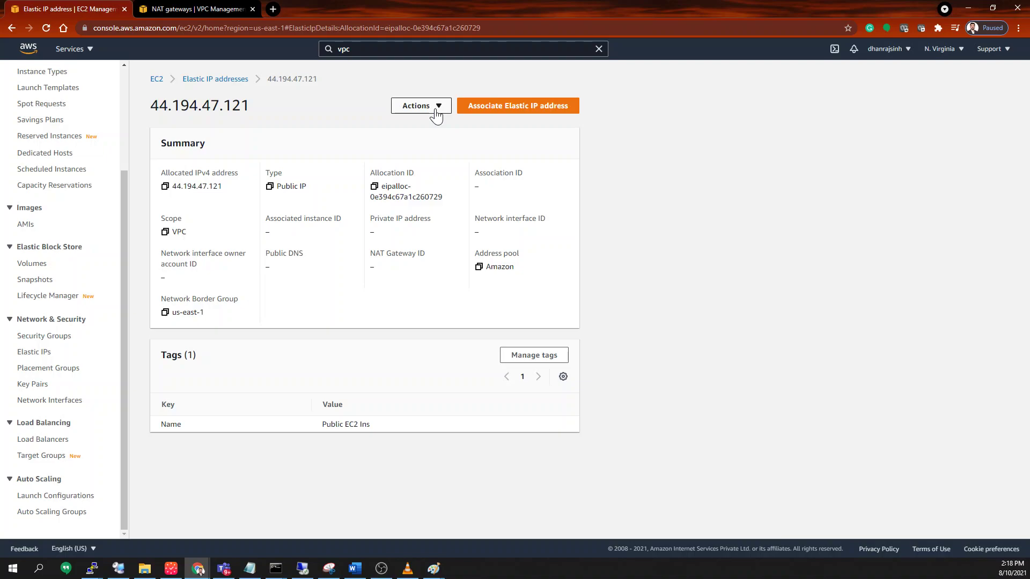
{"action": "left_click", "coordinate": [499, 106]}
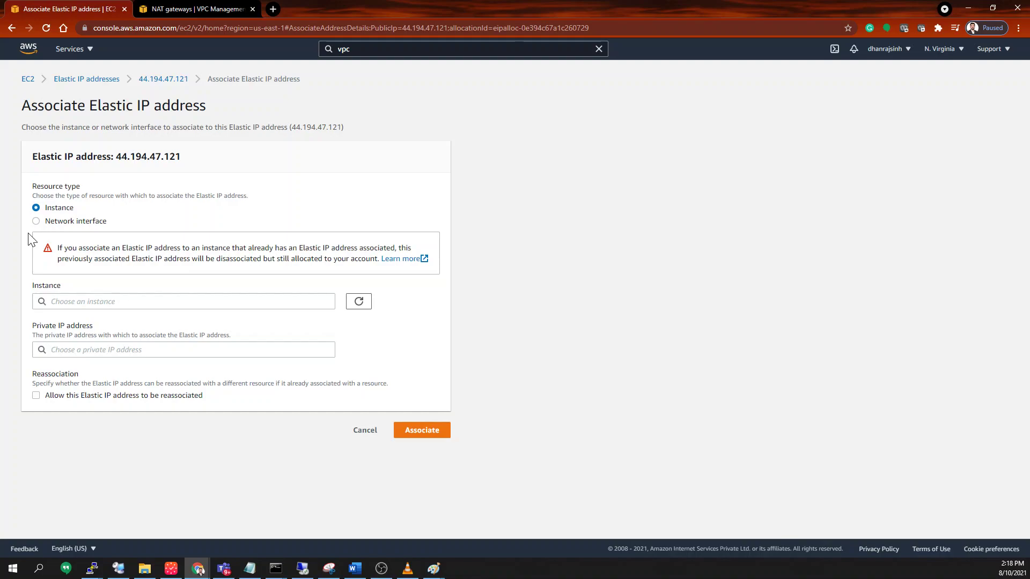
{"action": "left_click", "coordinate": [97, 301]}
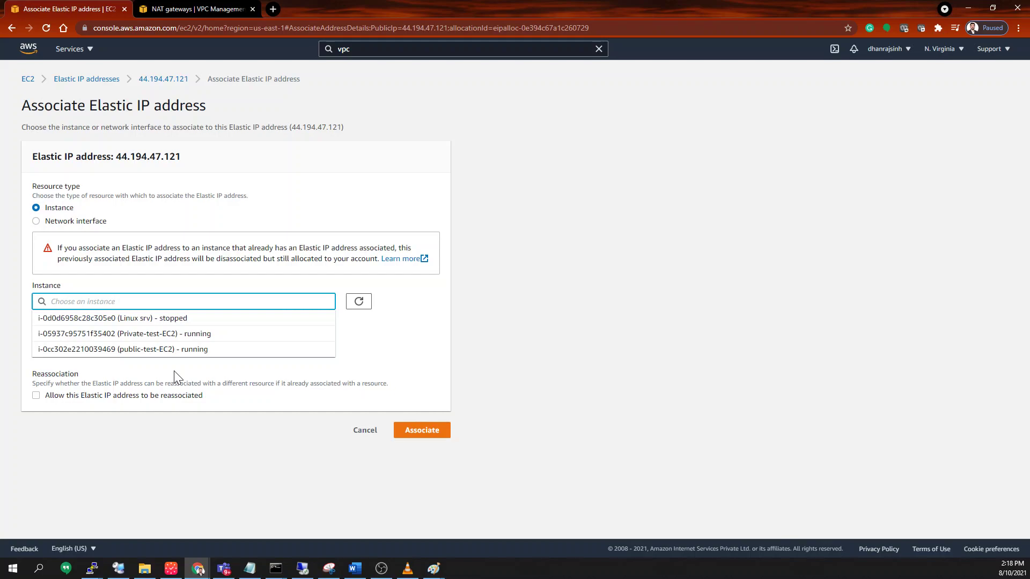
- Open EC2 in a new browser tab and copy the private IPv4 address of the public-test-EC2 instance
{"action": "key", "text": "ctrl+Tab"}
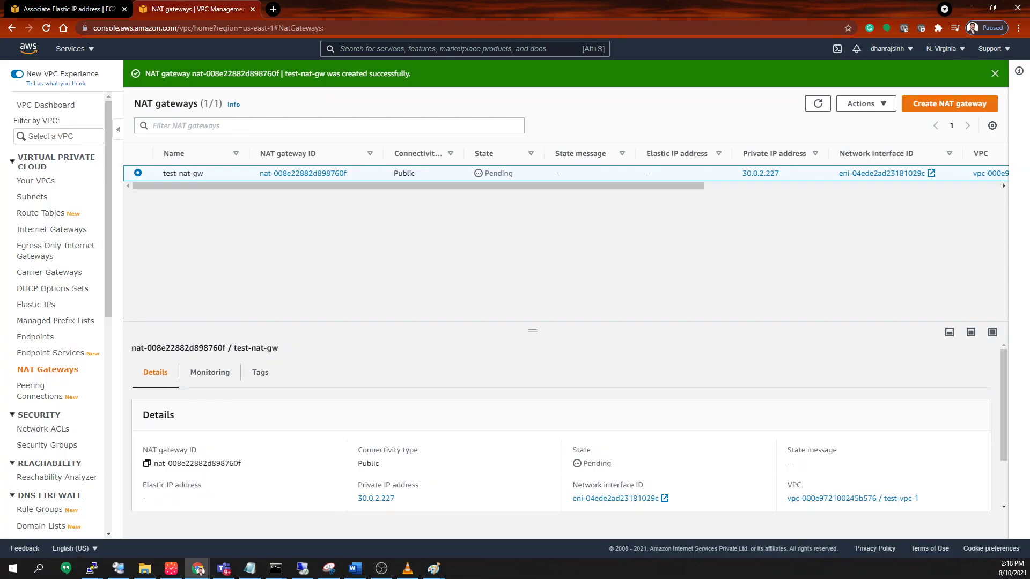
{"action": "key", "text": "alt+s"}
{"action": "type", "text": "ec2"}
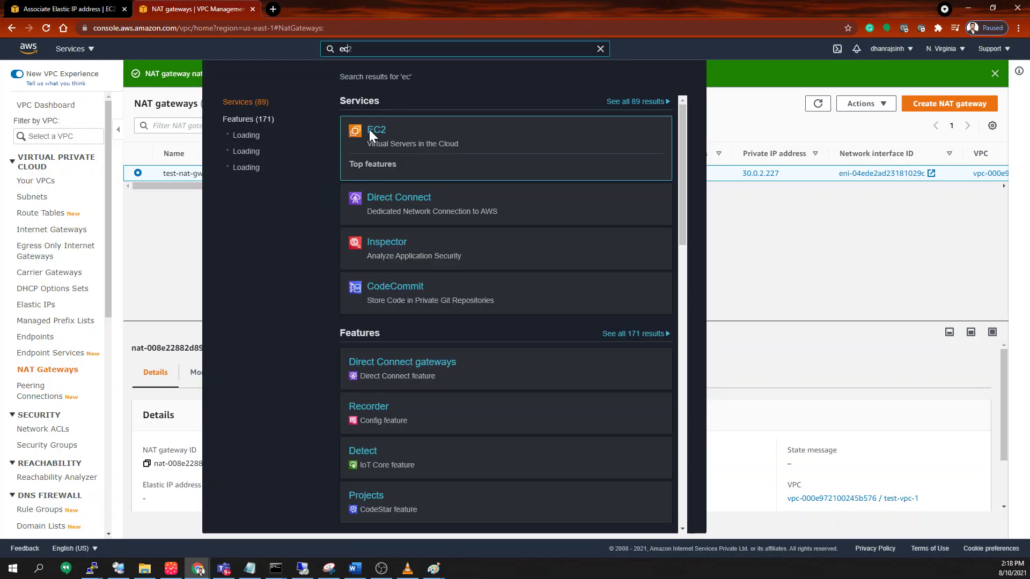
{"action": "left_click", "coordinate": [368, 130], "text": "ctrl"}
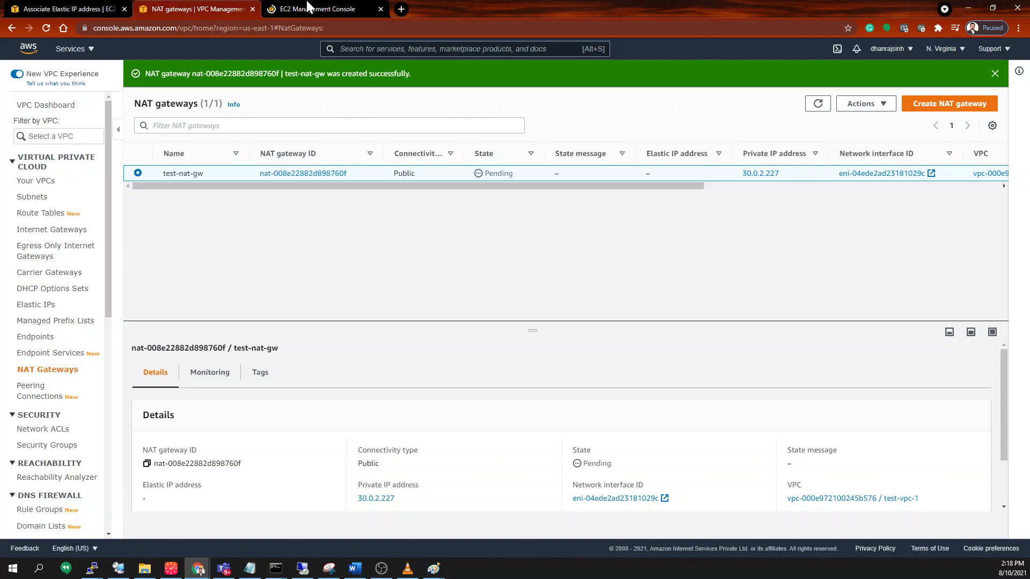
{"action": "left_click", "coordinate": [310, 7]}
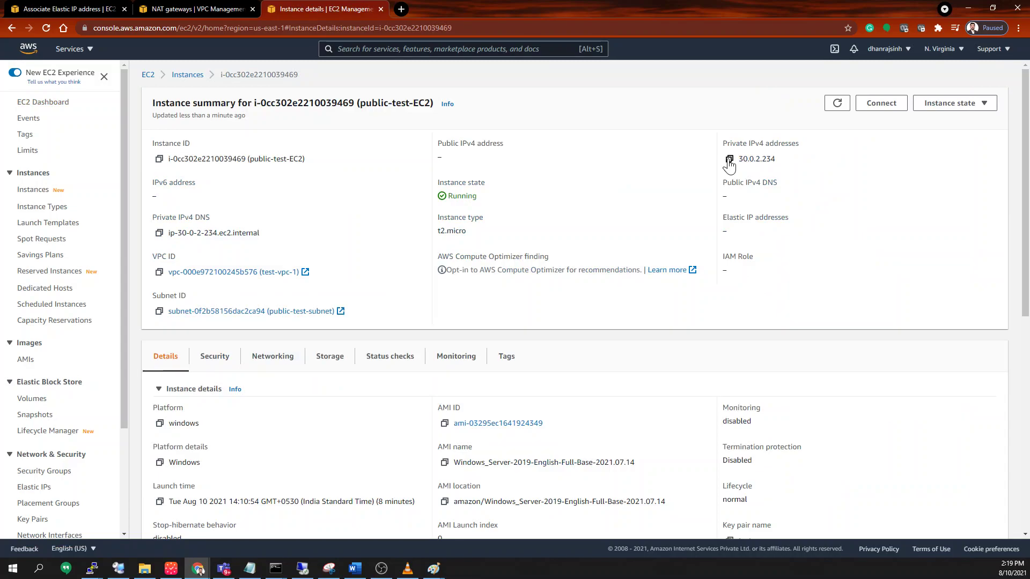
{"action": "left_click", "coordinate": [729, 160]}
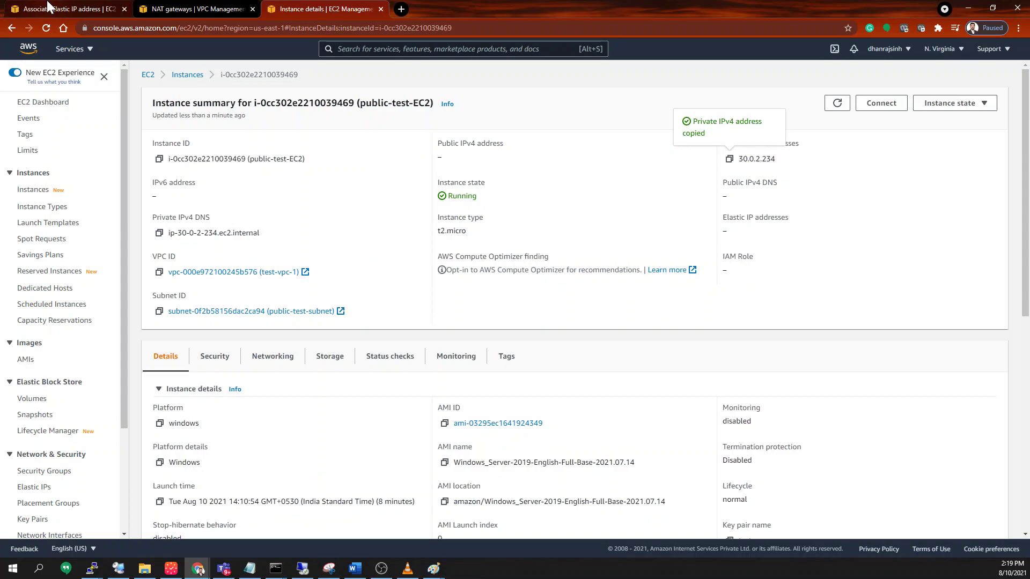
- Associate the Public EC2 Ins Elastic IP with the public-test-EC2 instance, and list the running EC2 instances
{"action": "left_click", "coordinate": [48, 8]}
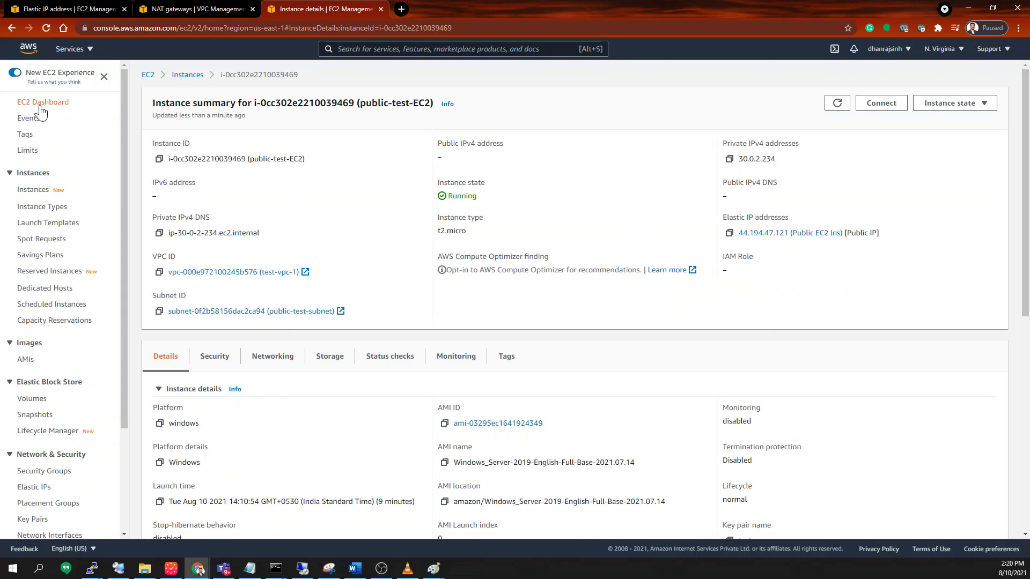
{"action": "left_click", "coordinate": [41, 110]}
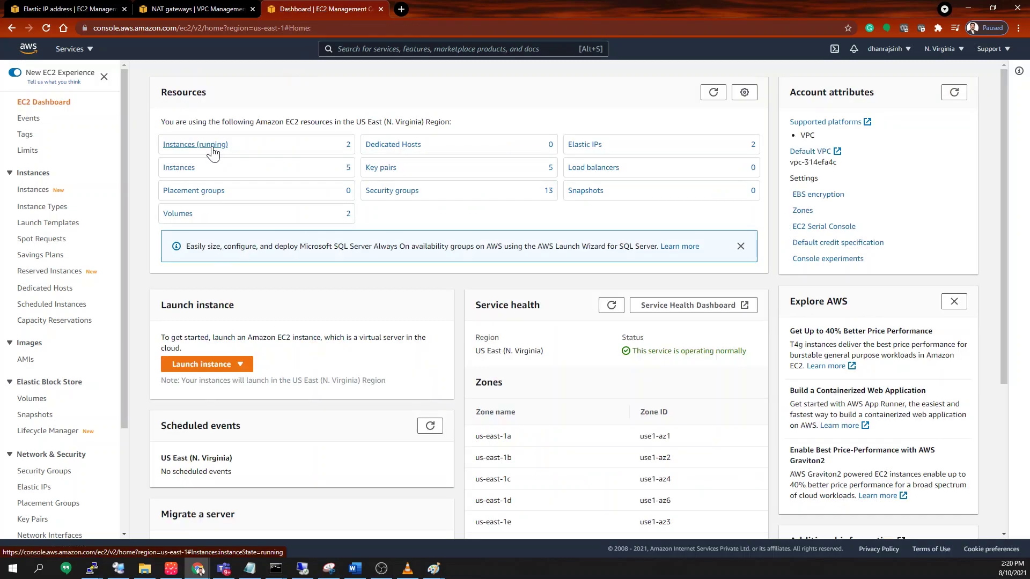
{"action": "left_click", "coordinate": [213, 152]}
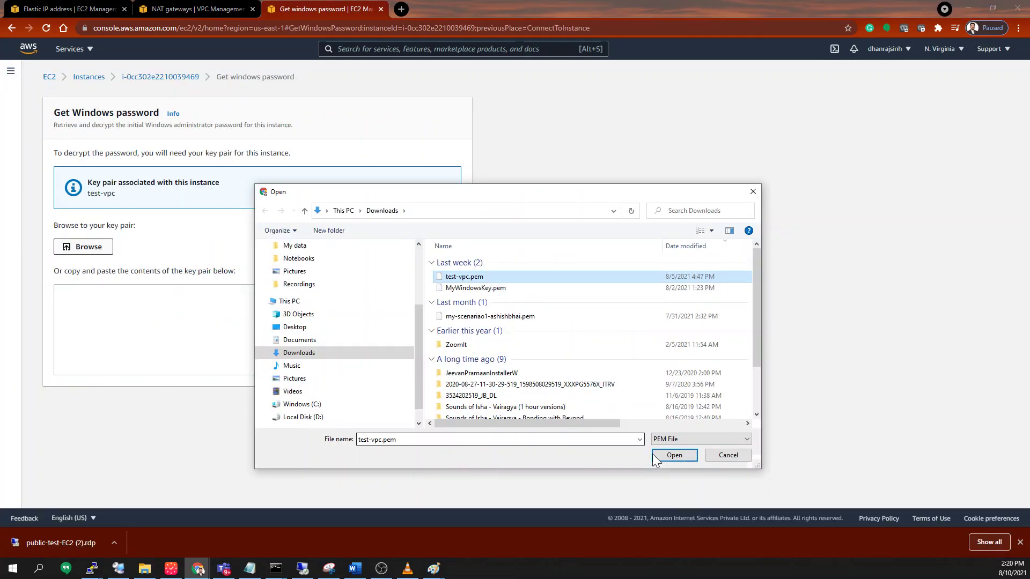
- Decrypt and copy the Windows password using test-vpc.pem, and connect to public-test-EC2 through Remote Desktop, dismissing the blocked-content prompt over Google
{"action": "left_click", "coordinate": [673, 456]}
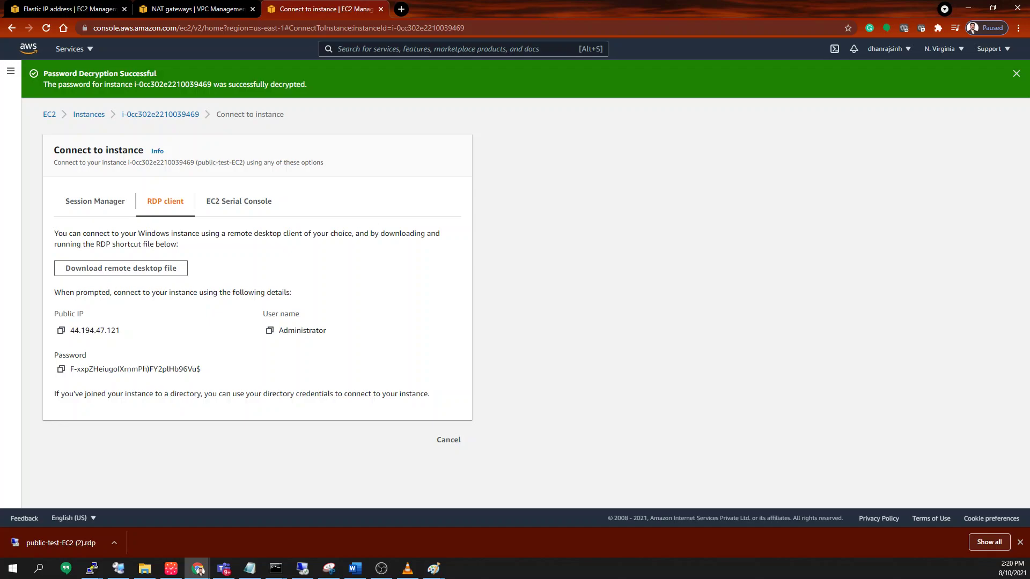
{"action": "left_click", "coordinate": [61, 369]}
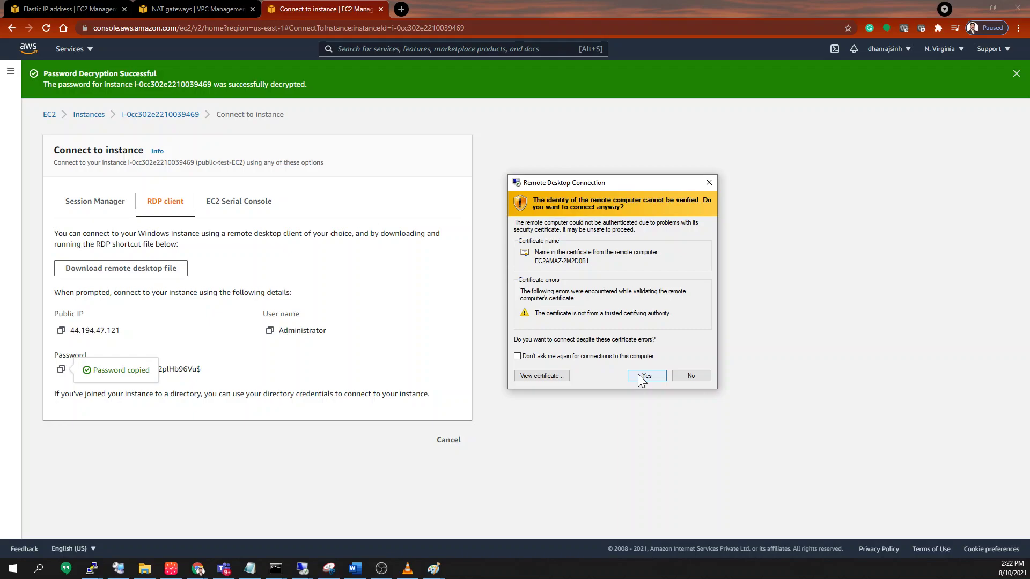
{"action": "left_click", "coordinate": [645, 375]}
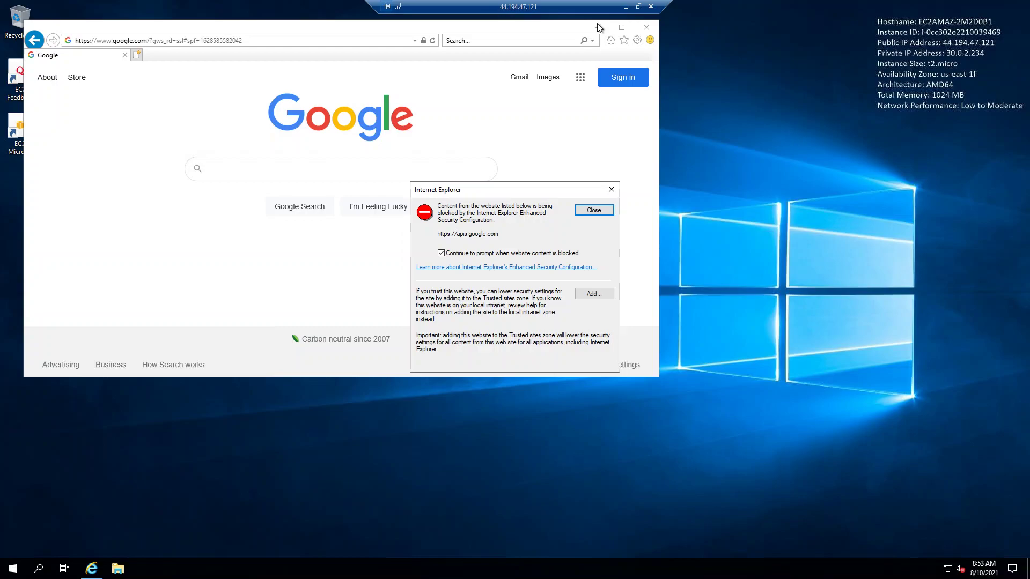
{"action": "left_click", "coordinate": [611, 191]}
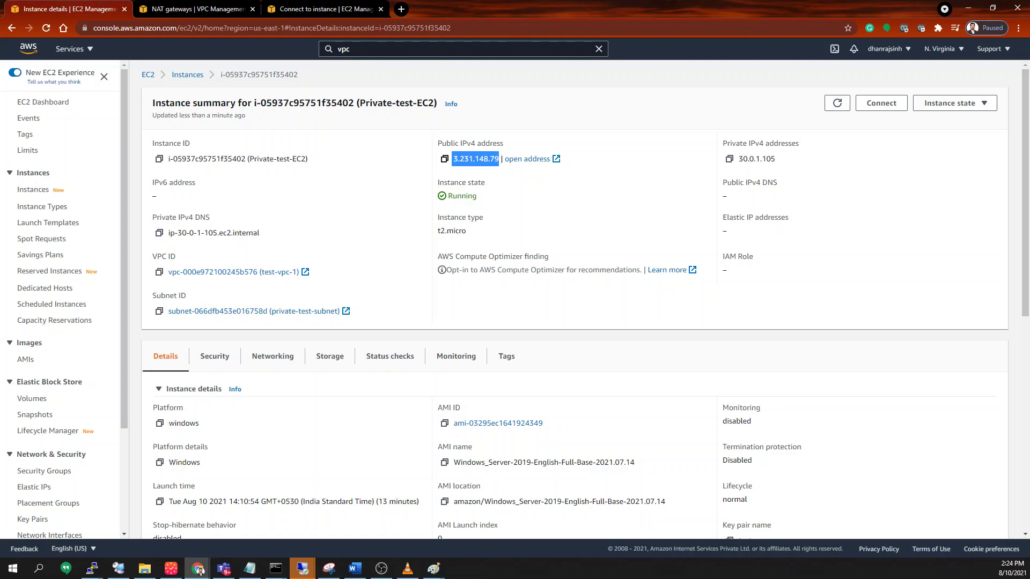
- Return to Chrome and check which route table and routes are associated with the private test subnet of Private-test-EC2
{"action": "left_click", "coordinate": [509, 186]}
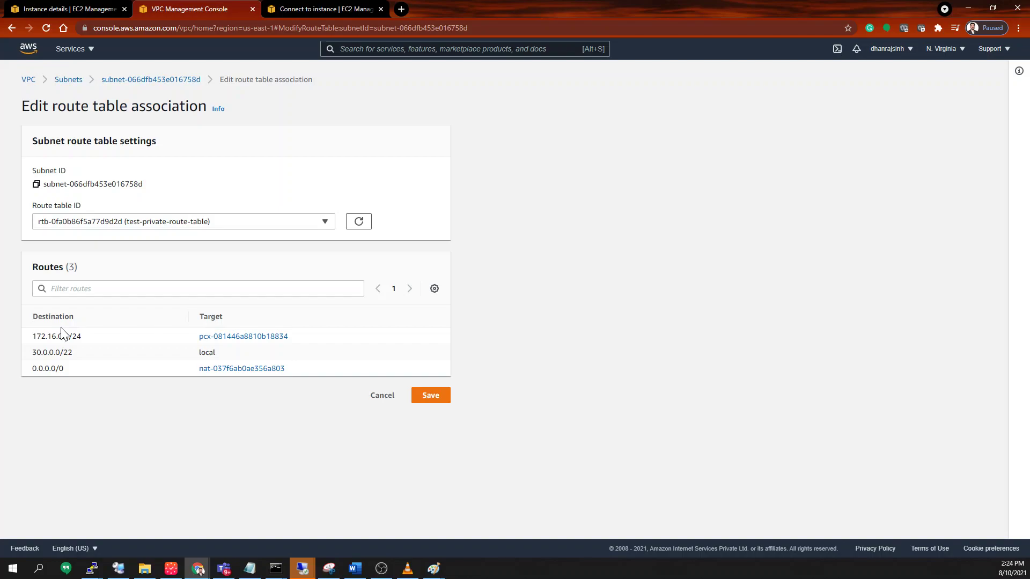
{"action": "triple_click", "coordinate": [61, 334]}
{"action": "triple_click", "coordinate": [38, 369]}
{"action": "left_click", "coordinate": [46, 214]}
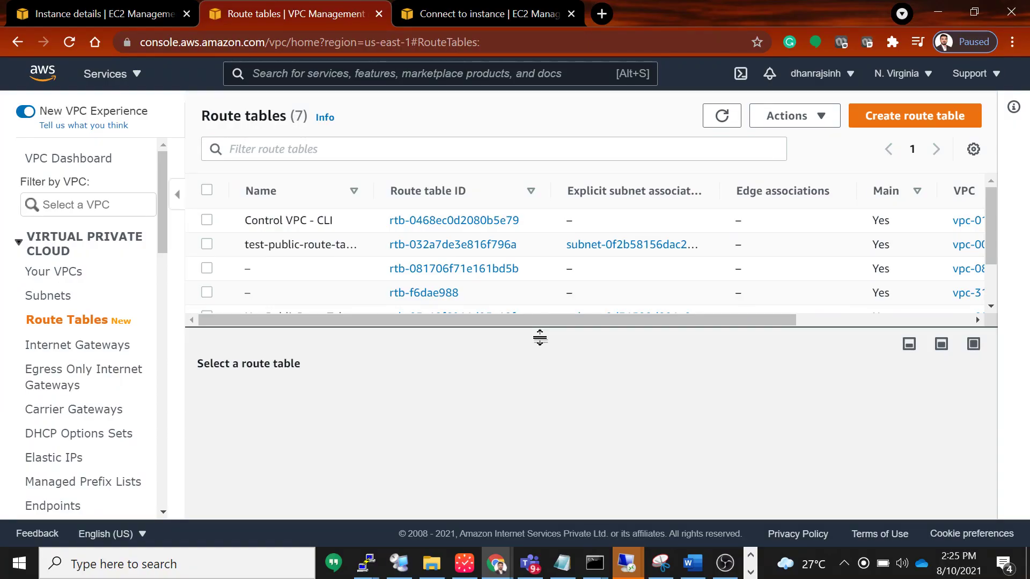
- Enlarge the route tables list and try to open the details of test-private-route-table
{"action": "left_click_drag", "start_coordinate": [539, 337], "coordinate": [540, 457]}
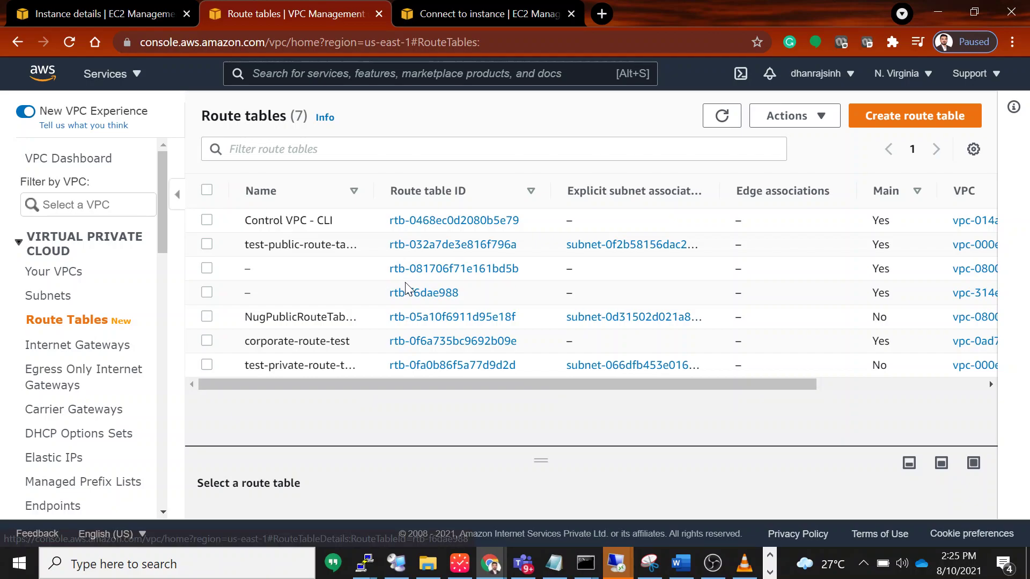
{"action": "left_click", "coordinate": [454, 367]}
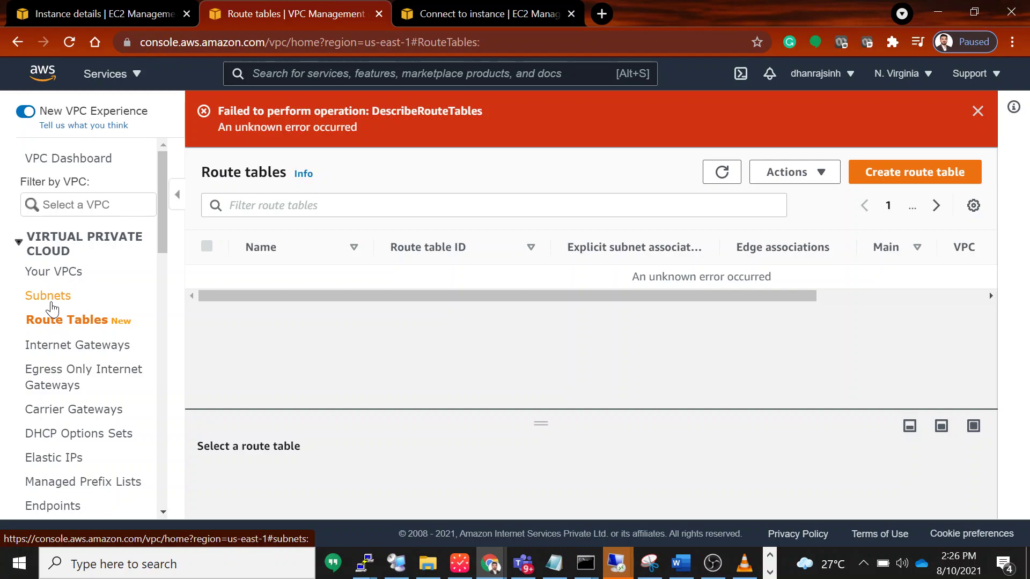
- Check the Windows network connections and the available Wi-Fi networks
{"action": "left_click", "coordinate": [902, 563]}
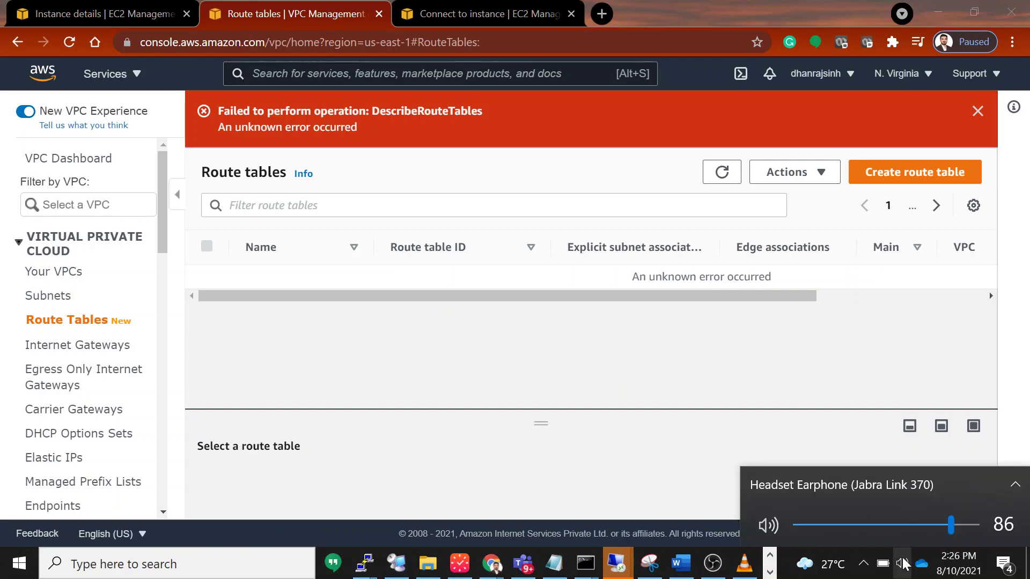
{"action": "left_click", "coordinate": [865, 564]}
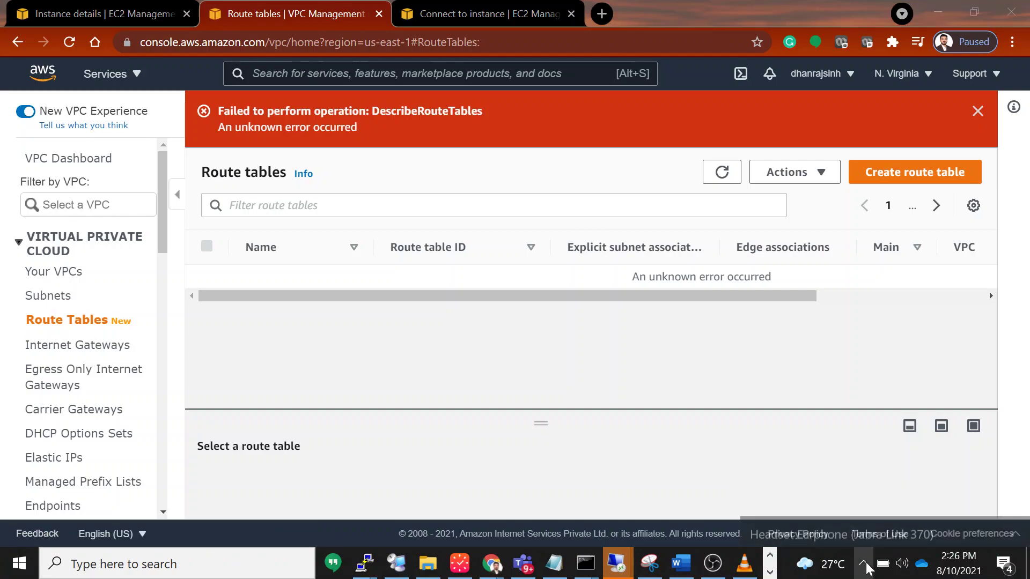
{"action": "left_click", "coordinate": [864, 565]}
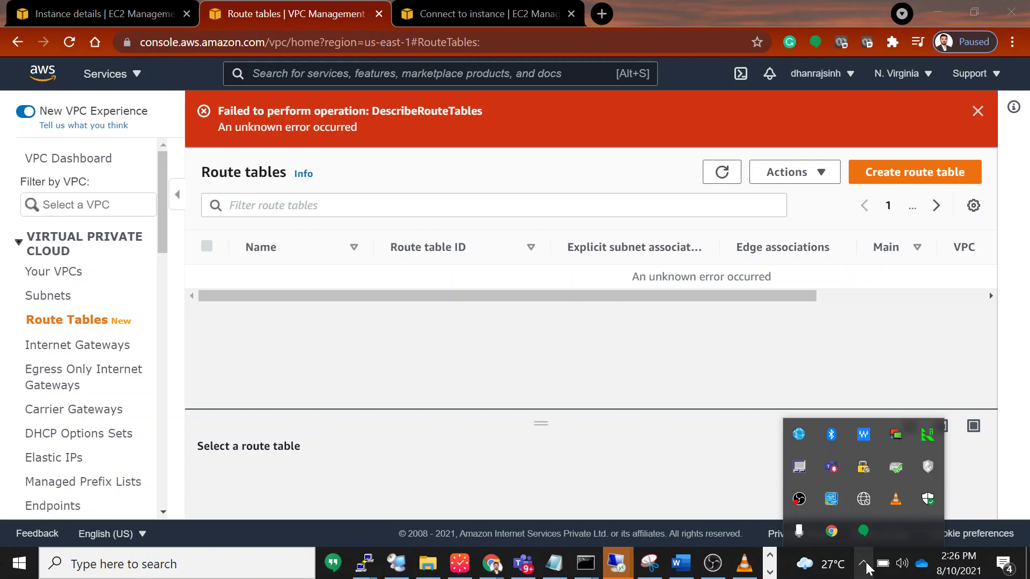
{"action": "left_click", "coordinate": [864, 499]}
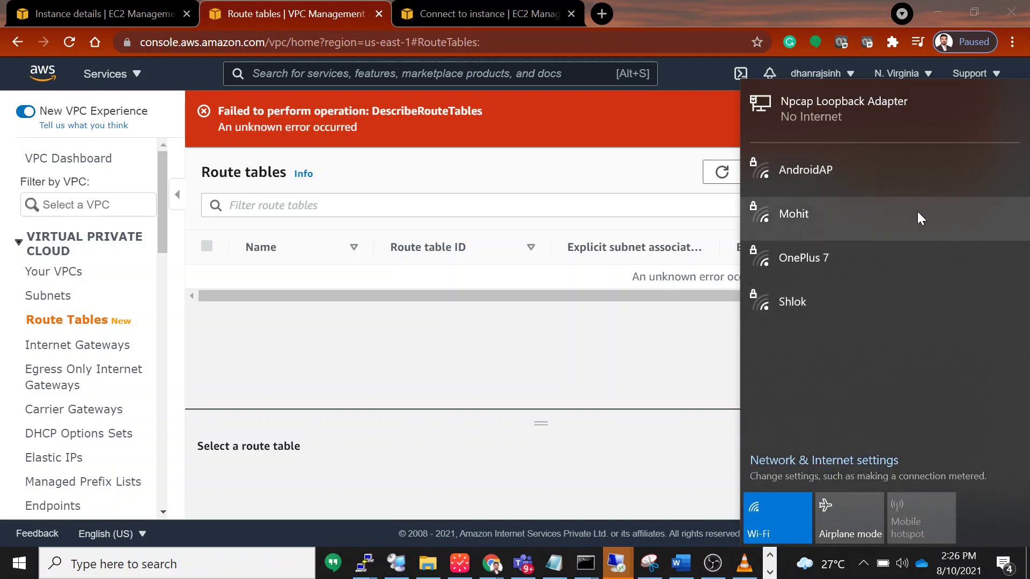
{"action": "left_click", "coordinate": [794, 107]}
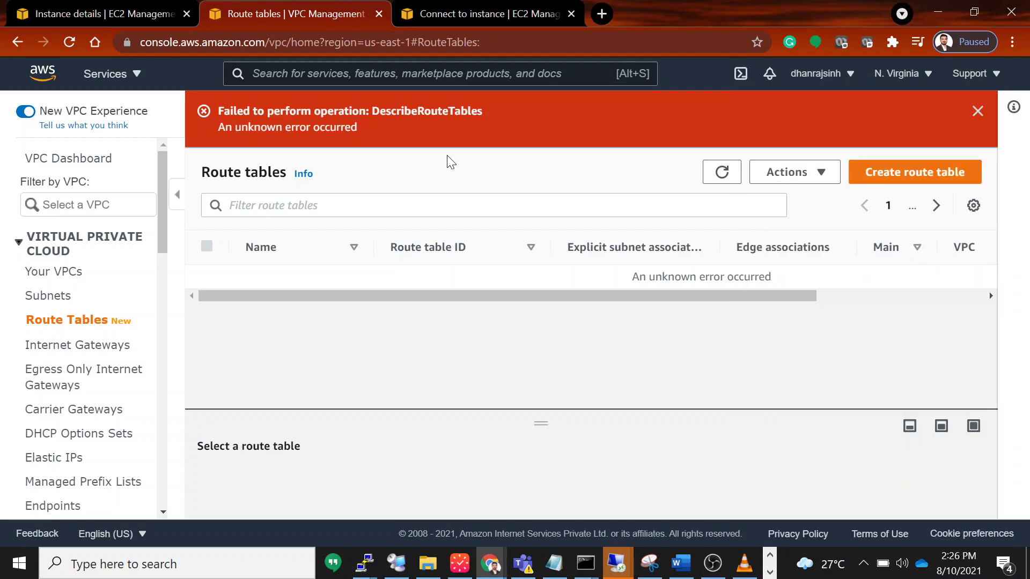